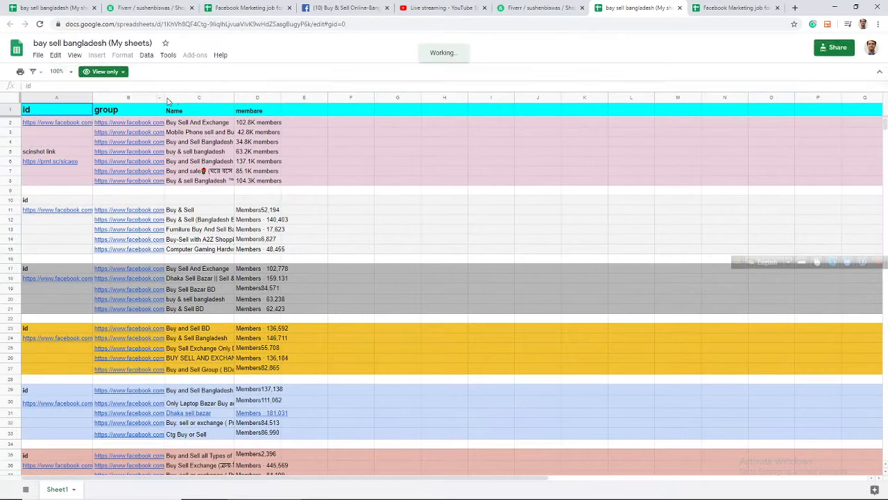
- Examine the member counts of all group blocks in the membare column, down to the last block
left_click(243, 99)
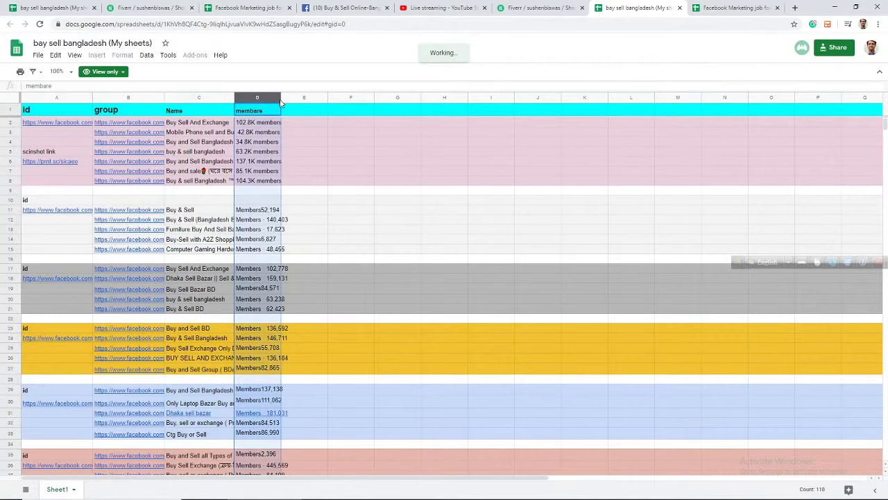
scroll(275, 195, "down", 2)
scroll(274, 196, "down", 5)
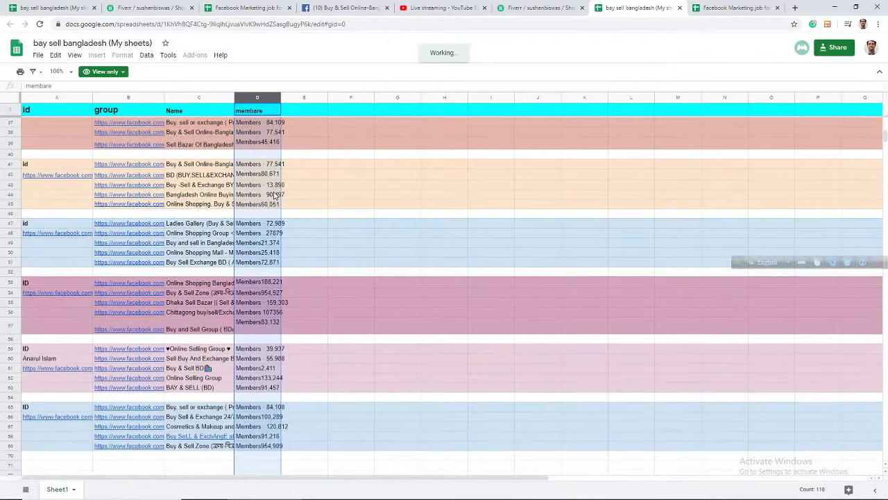
scroll(275, 196, "down", 7)
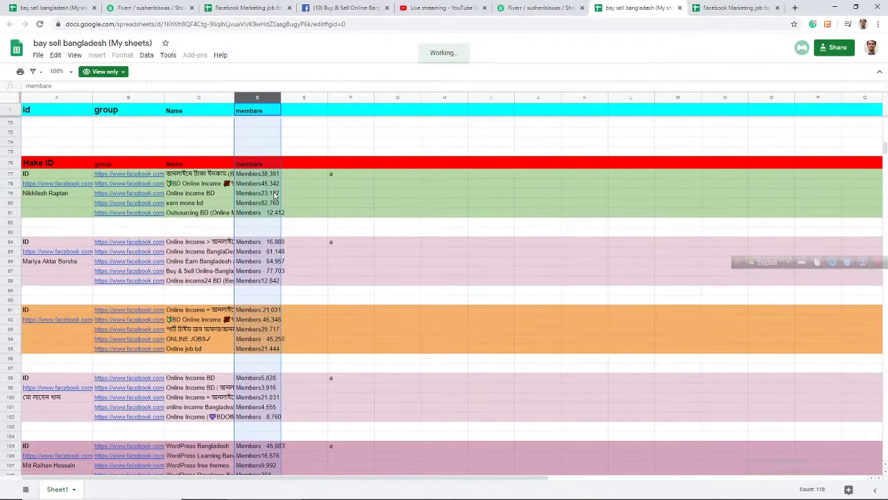
scroll(274, 195, "down", 12)
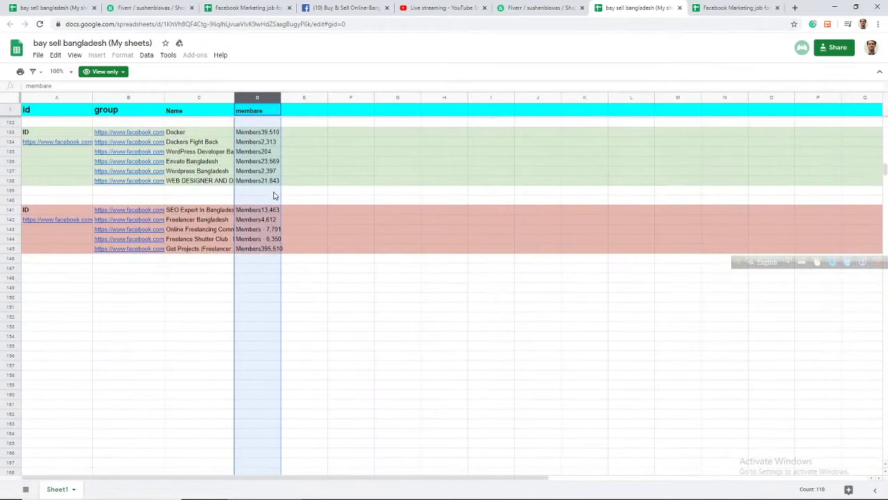
scroll(274, 195, "up", 14)
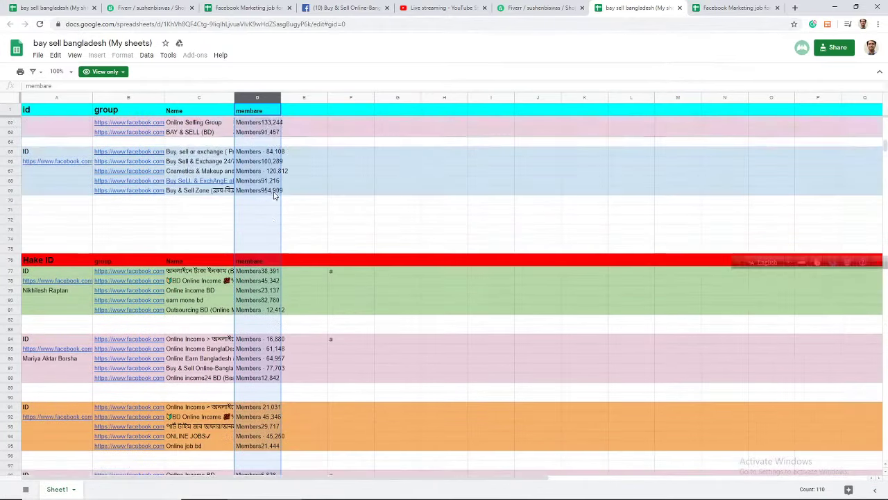
scroll(275, 196, "up", 2)
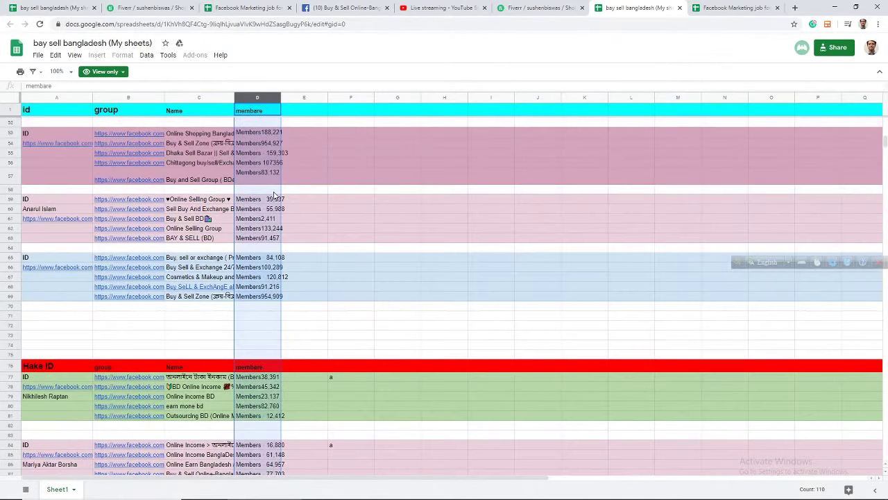
scroll(274, 196, "up", 10)
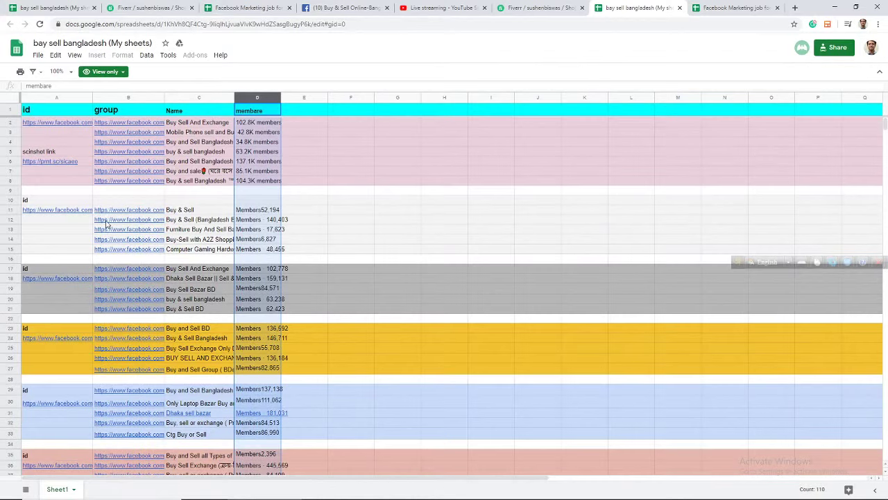
- Make a copy of the view-only spreadsheet in My Drive, named "bay sell bangladesh (My sheets)"
left_click(160, 97)
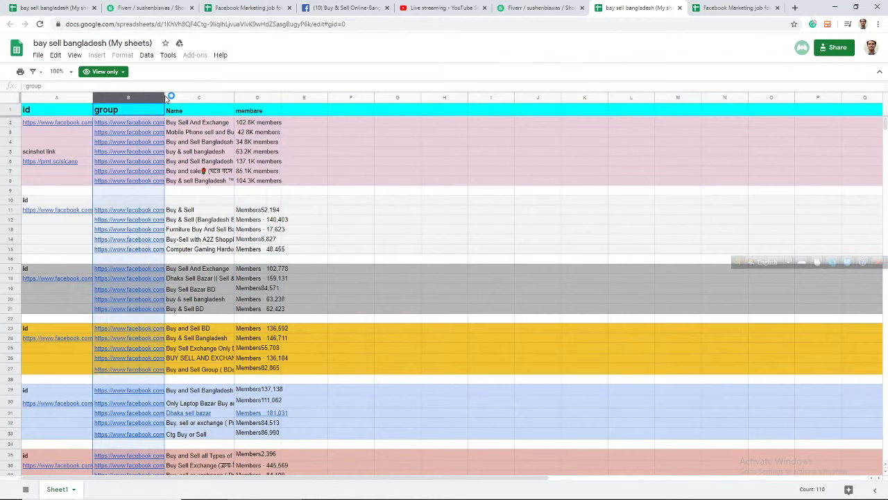
left_click(38, 56)
left_click(69, 131)
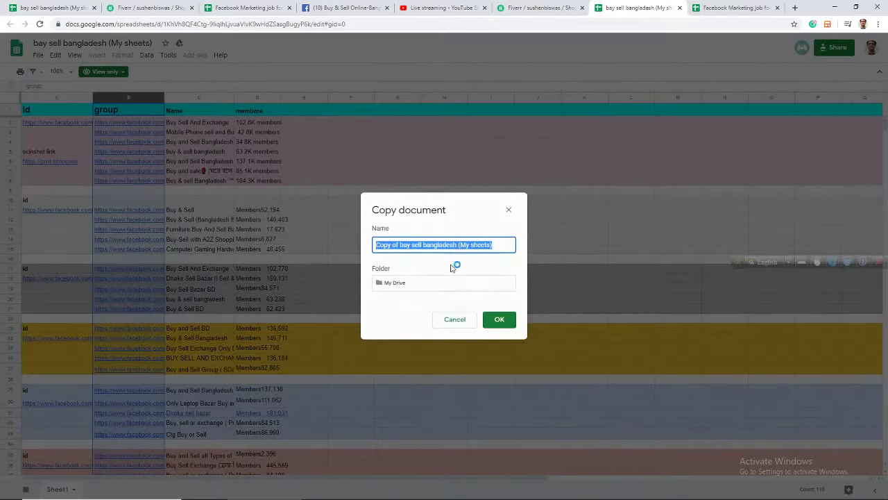
left_click(500, 319)
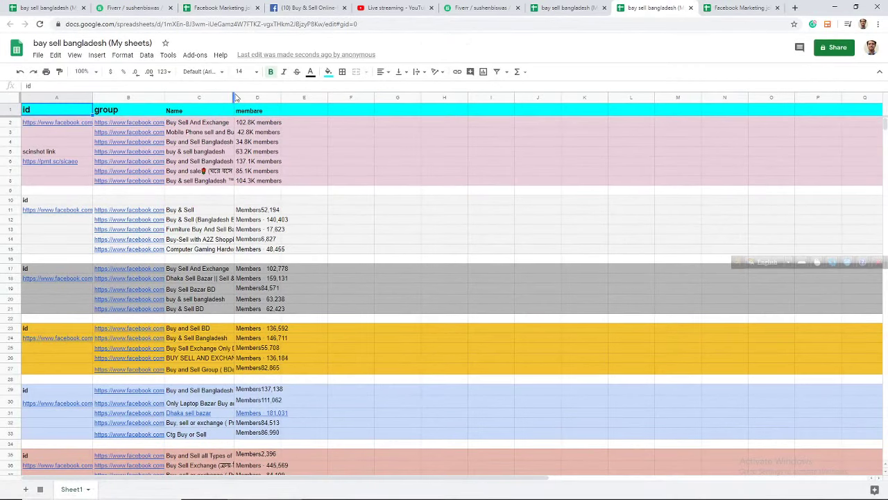
- Widen the group and Name columns of the copied sheet so the full links and group names fit
left_click_drag(234, 97, 315, 97)
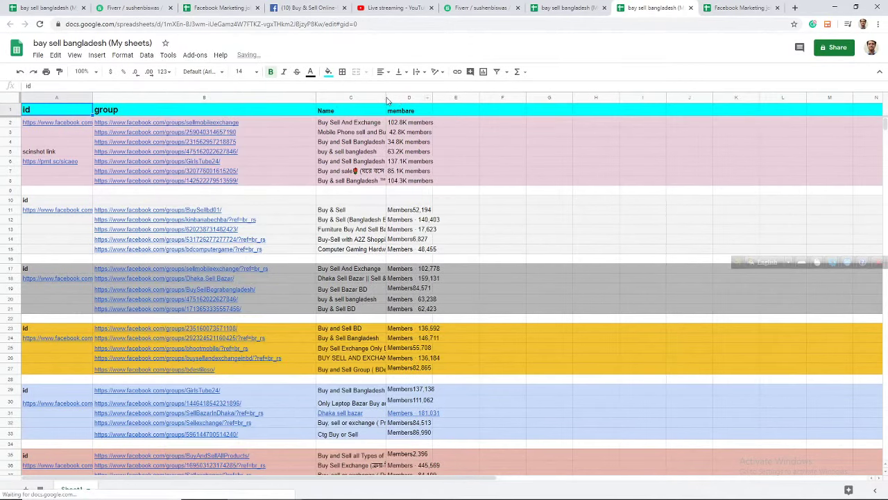
right_click(382, 99)
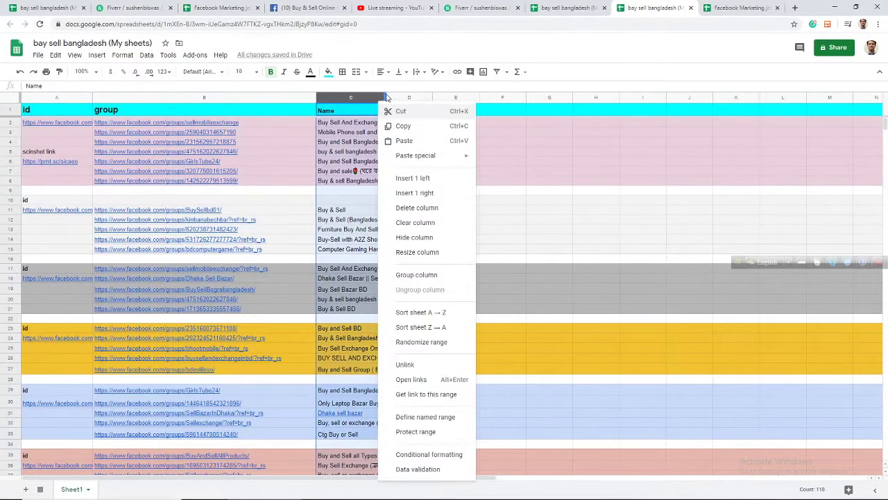
left_click(382, 97)
double_click(386, 97)
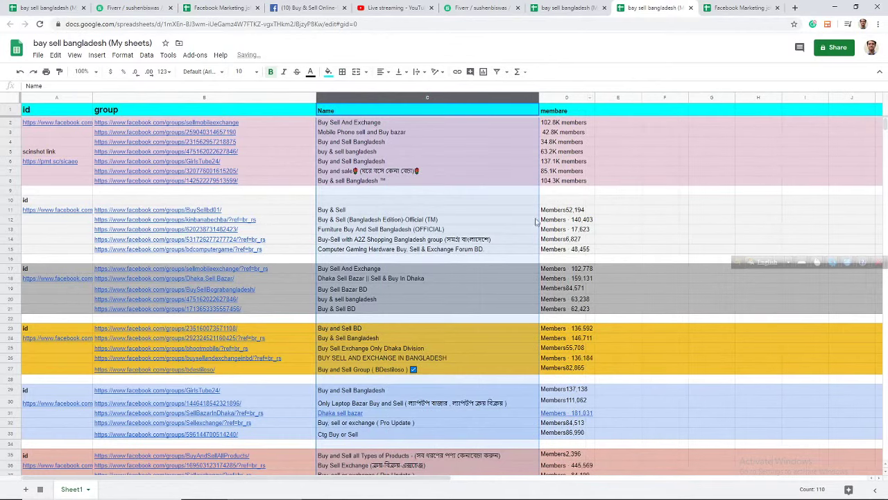
scroll(553, 233, "down", 3)
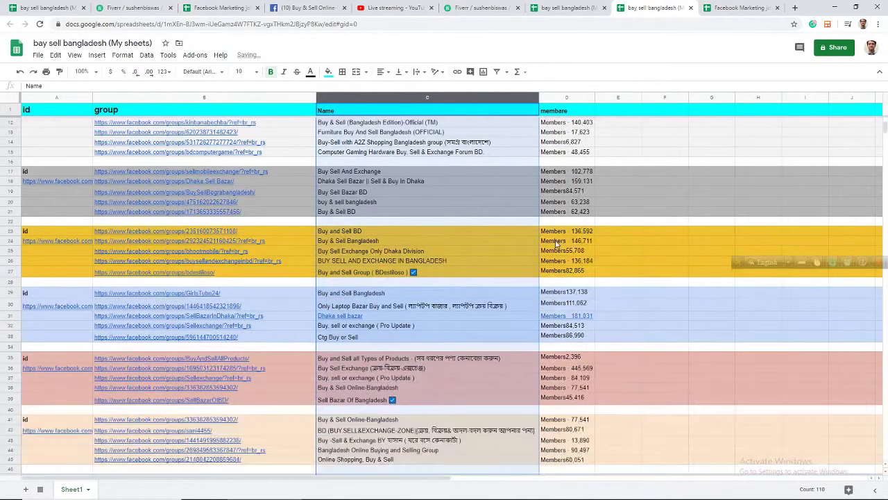
scroll(555, 243, "up", 3)
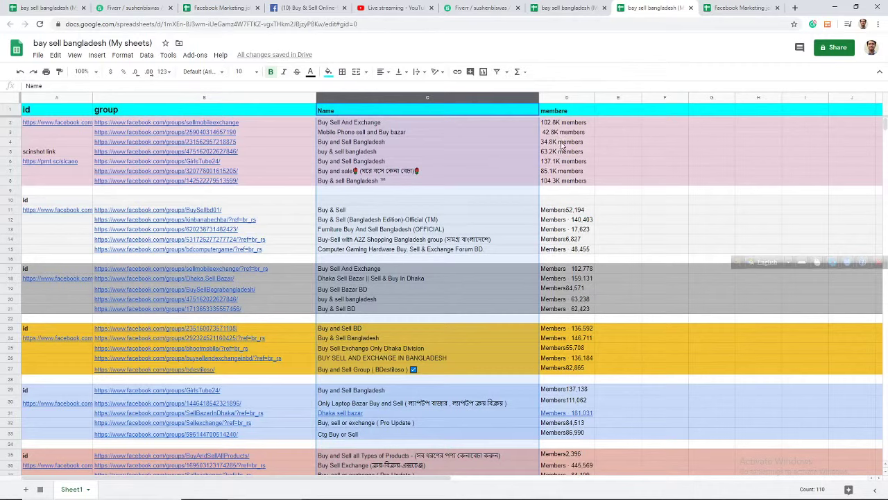
left_click(613, 125)
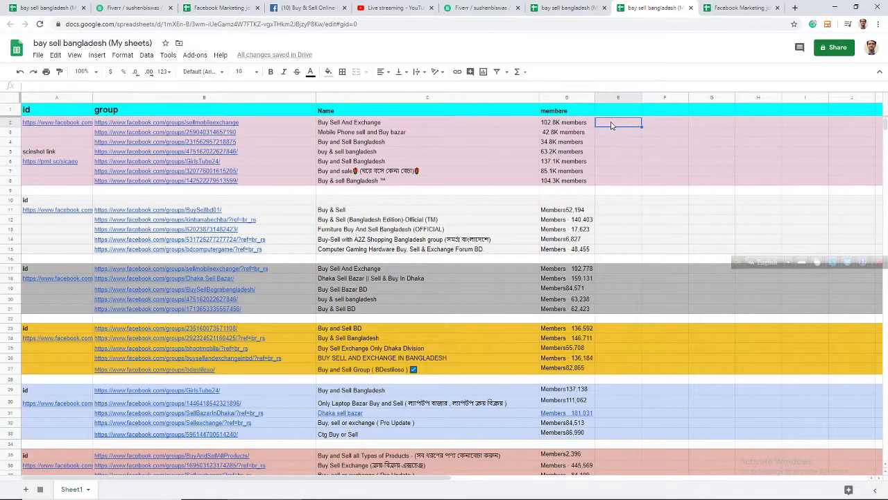
left_click(567, 127)
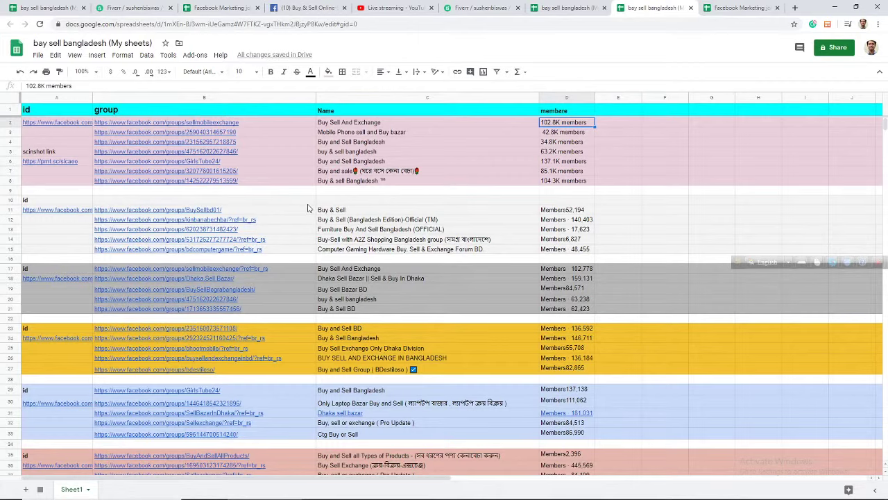
- Look through the group list in the last Facebook Marketing job spreadsheet, and close it and the recently opened bay sell bangladesh sheets
left_click(734, 8)
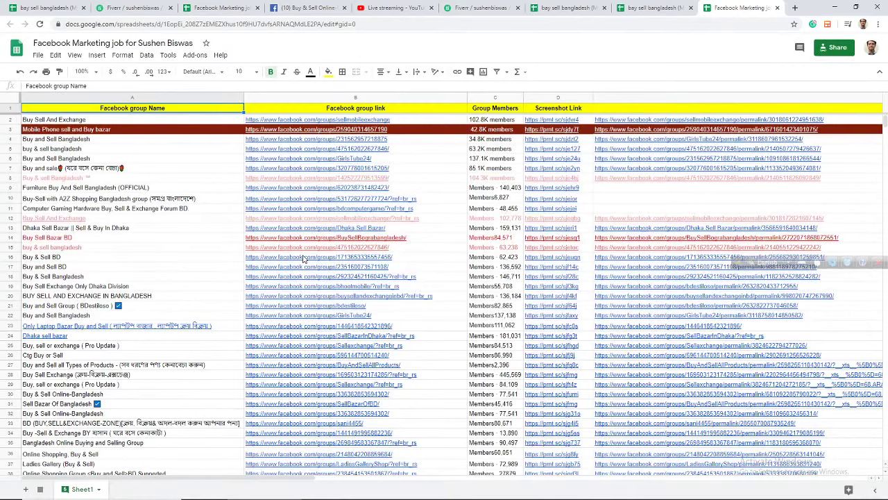
scroll(303, 259, "down", 5)
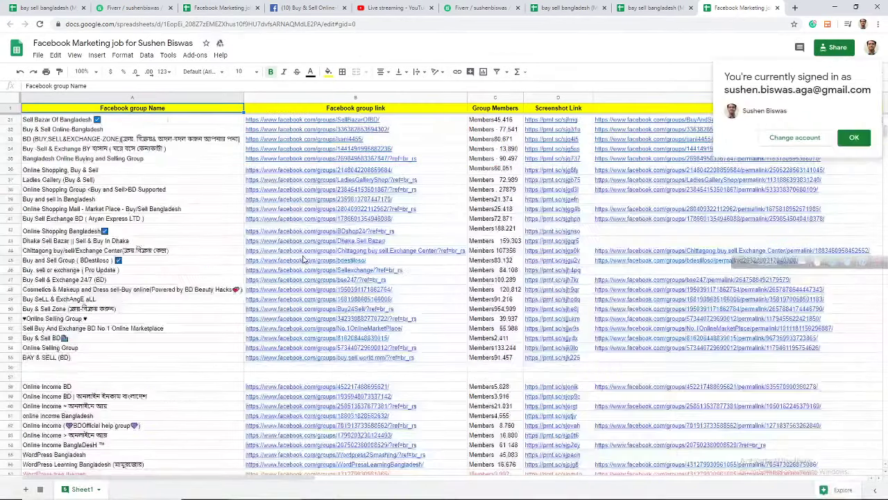
scroll(303, 259, "up", 5)
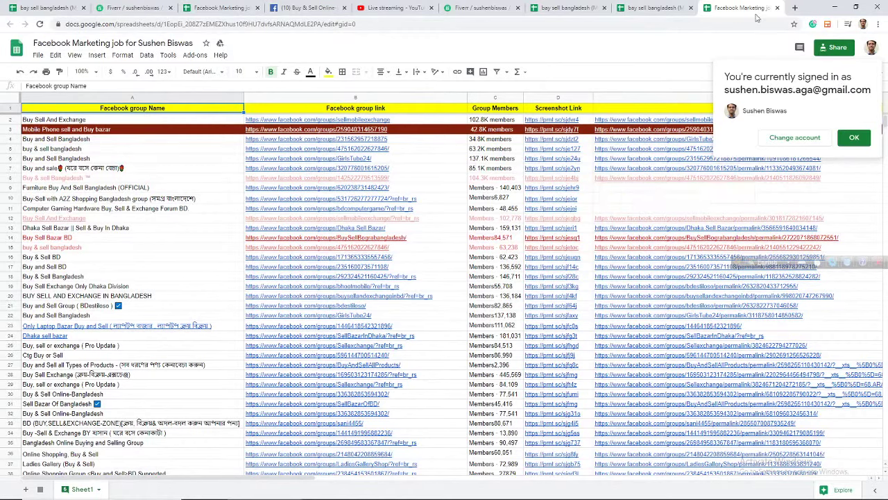
left_click(778, 7)
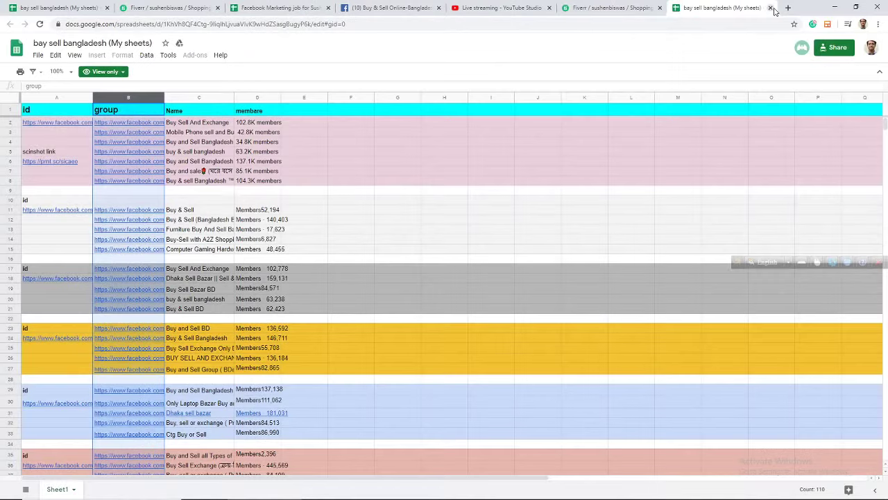
left_click(770, 7)
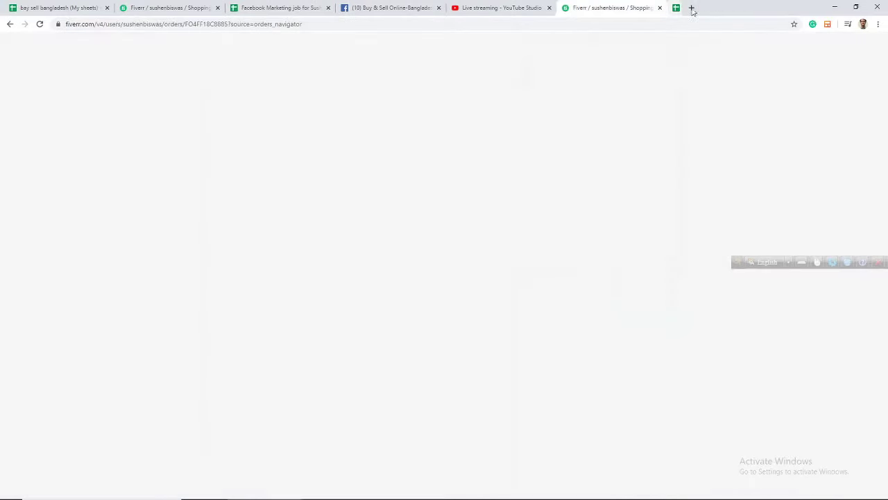
- Open the Live Link post of the WordPress free themes group from Sheet1 of the remaining Facebook Marketing job spreadsheet
left_click(278, 8)
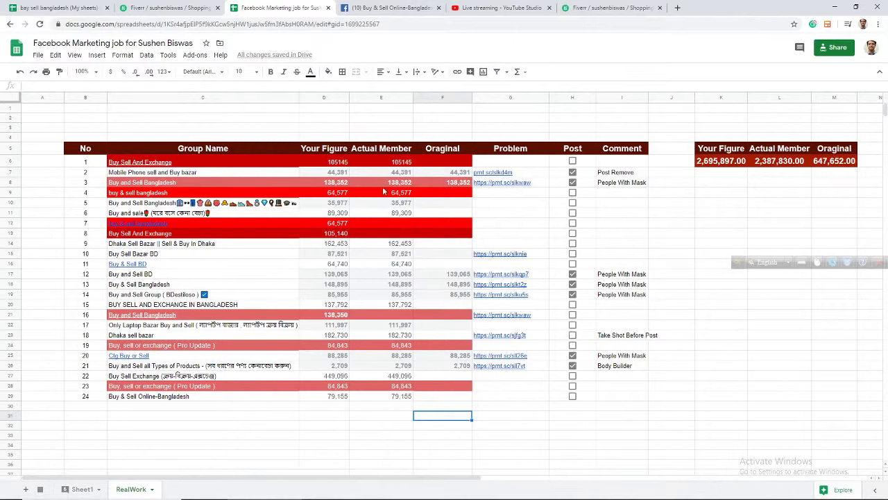
left_click(80, 489)
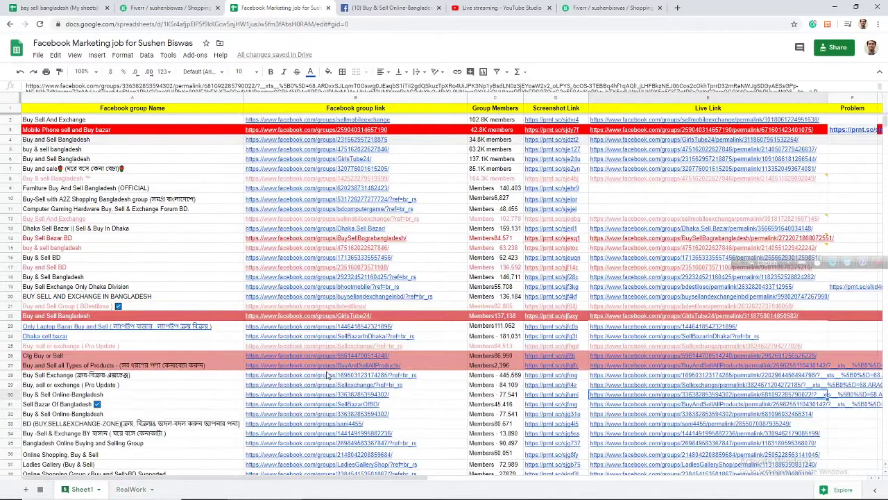
scroll(328, 375, "down", 10)
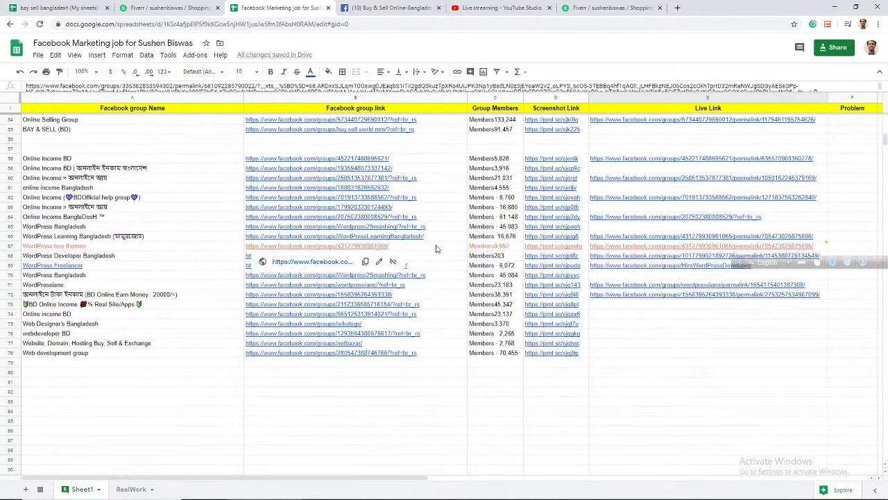
left_click(660, 262)
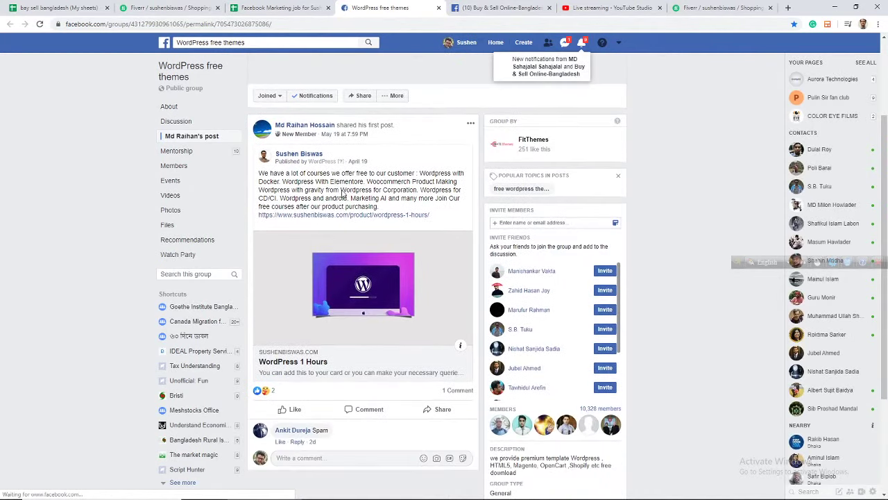
- Copy the group name "WordPress free themes" from Facebook into cell C30 under Group Name in the RealWork sheet
scroll(342, 189, "up", 2)
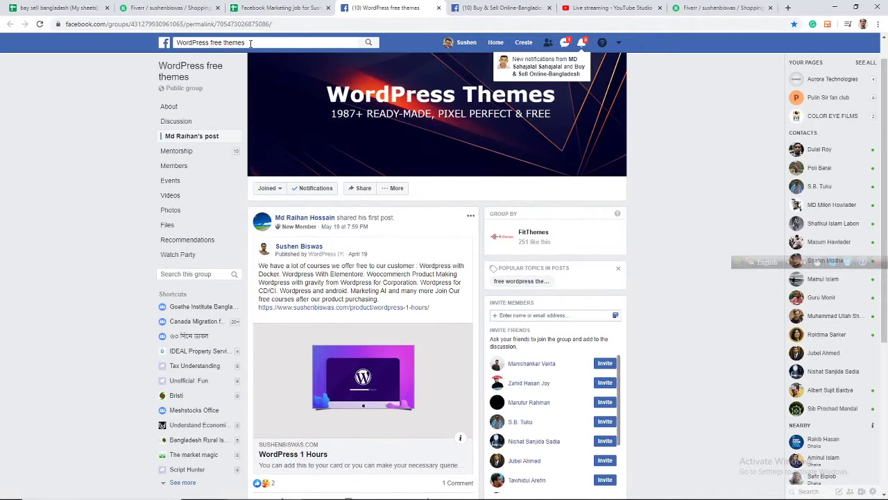
left_click(250, 43)
key("ctrl+c")
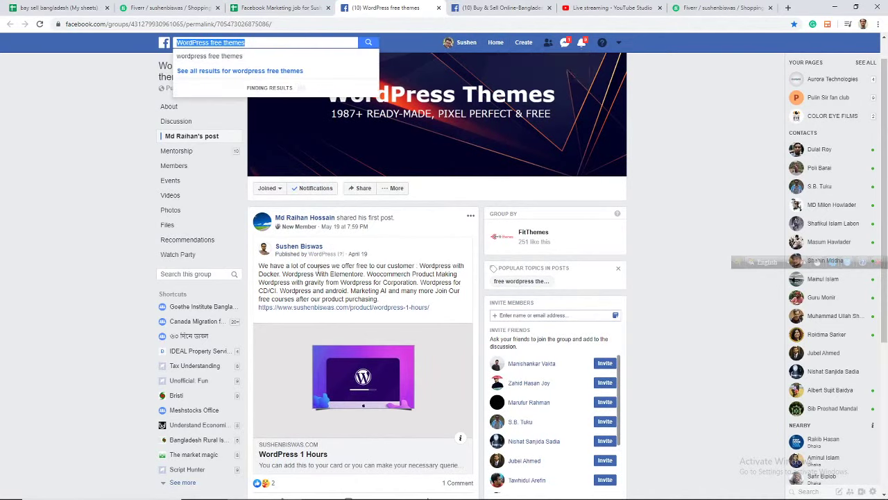
left_click(292, 7)
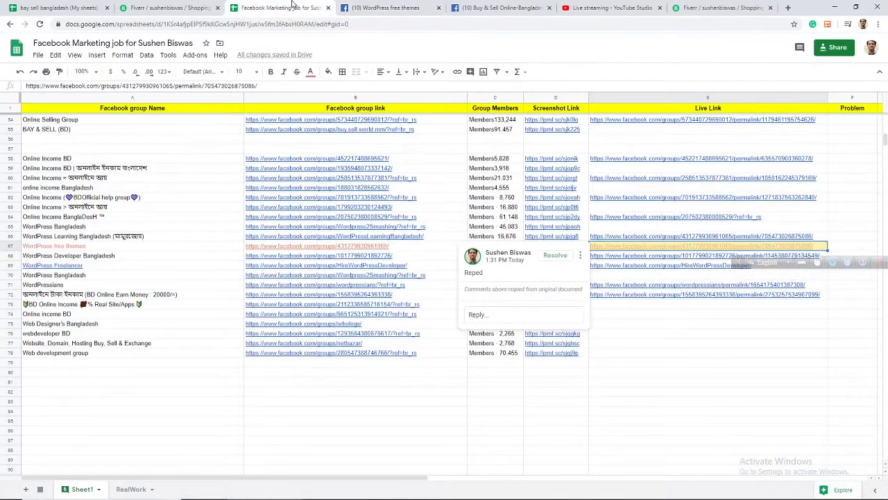
left_click(130, 489)
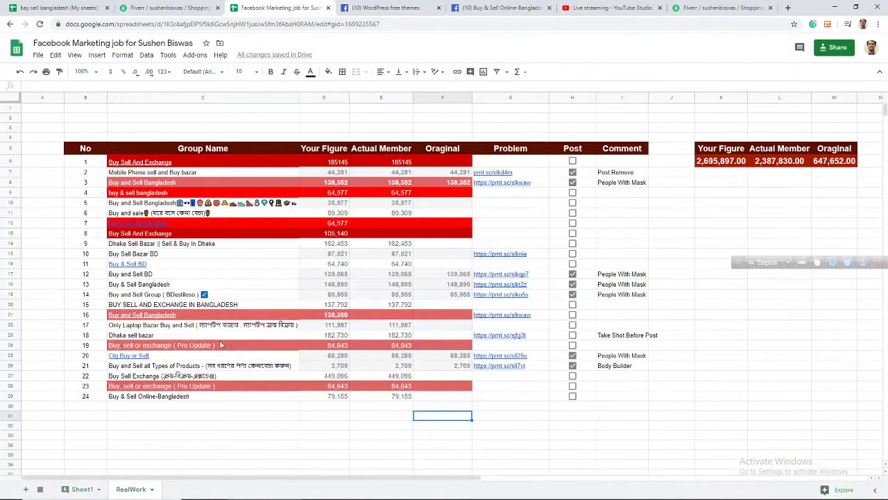
left_click(181, 407)
key("ctrl+v")
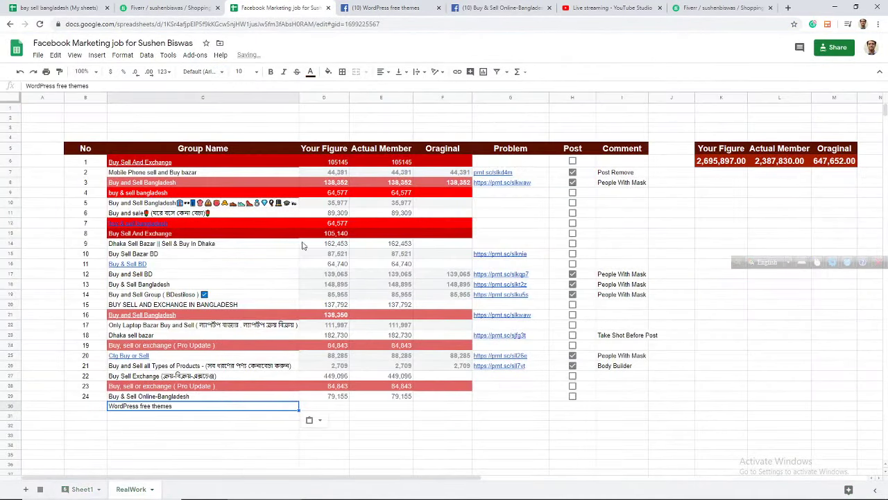
- Open the Members list of the WordPress free themes group on Facebook to check its member count
left_click(396, 6)
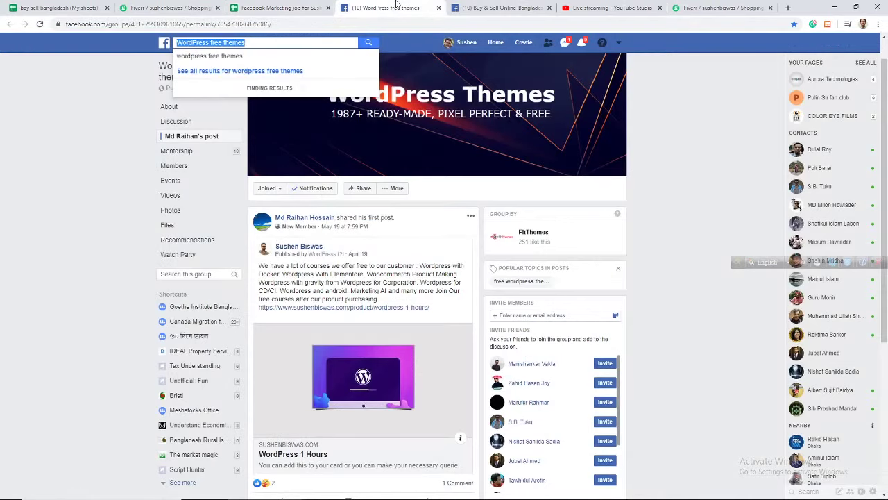
scroll(281, 371, "down", 2)
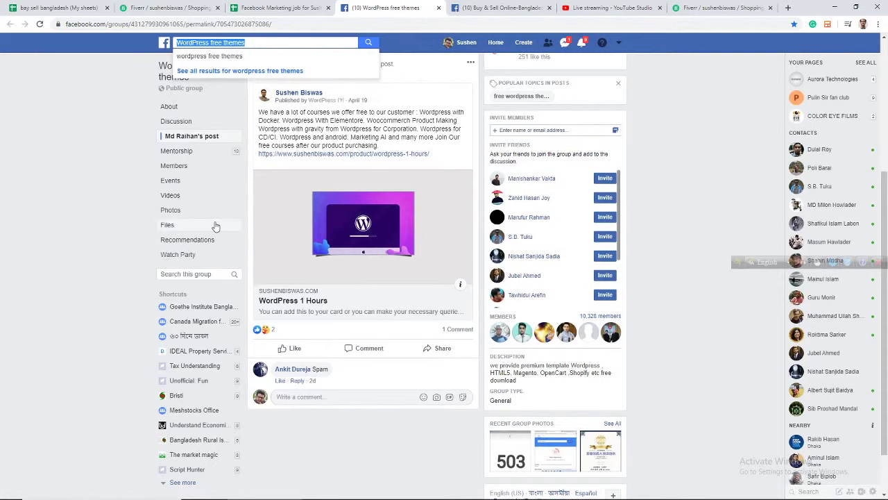
scroll(179, 171, "up", 1)
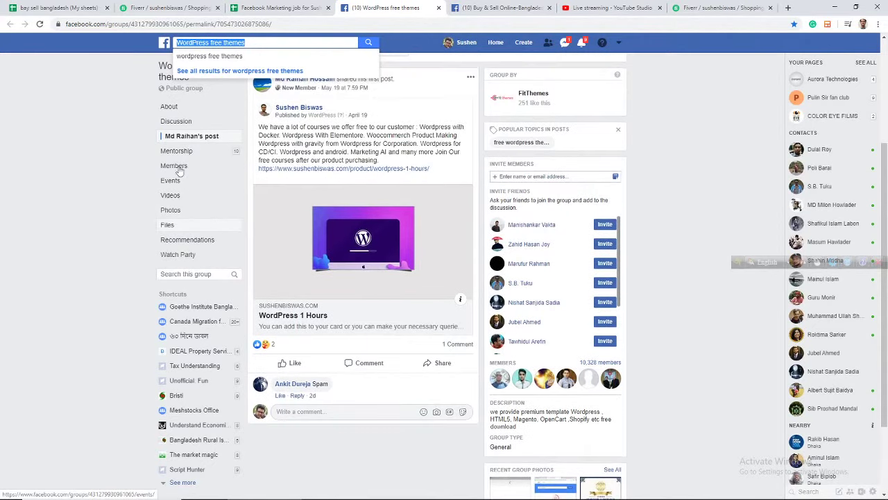
left_click(174, 166)
scroll(316, 234, "down", 2)
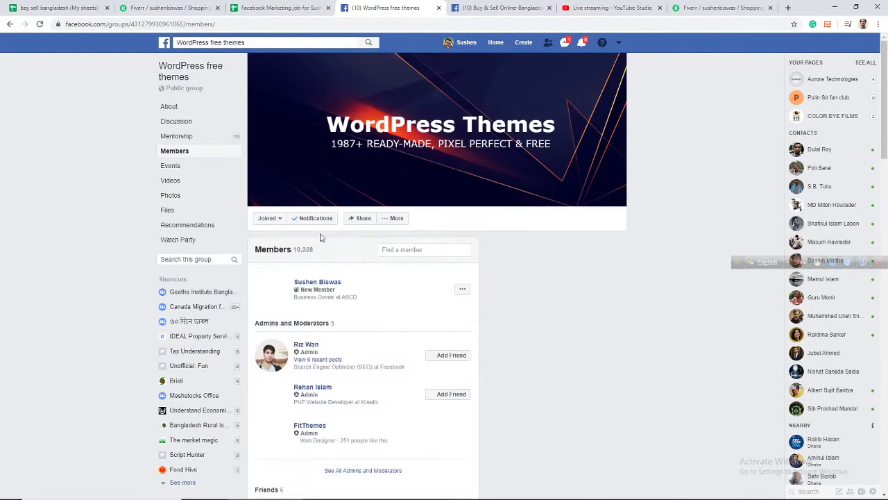
- Copy the WordPress free themes member count, 10,328, from Facebook into Your Figure, Actual Member and Oraginal in row 30 of RealWork
left_click_drag(321, 238, 293, 249)
key("ctrl+c")
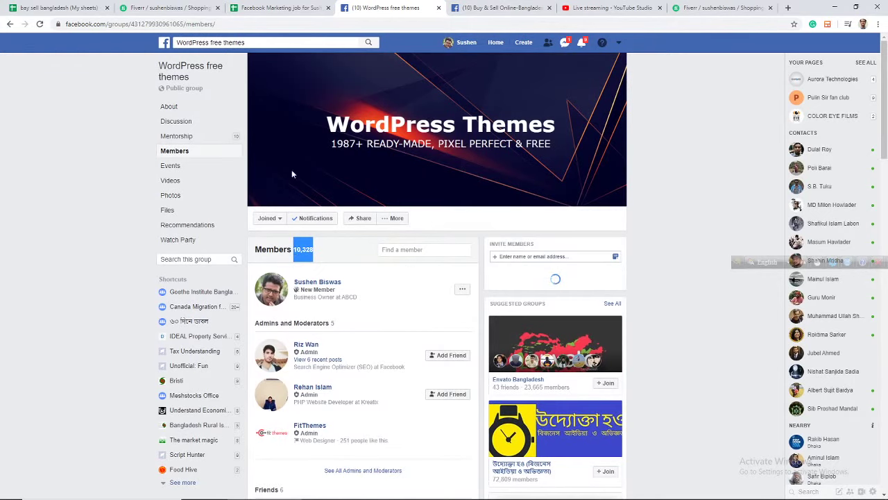
left_click(266, 5)
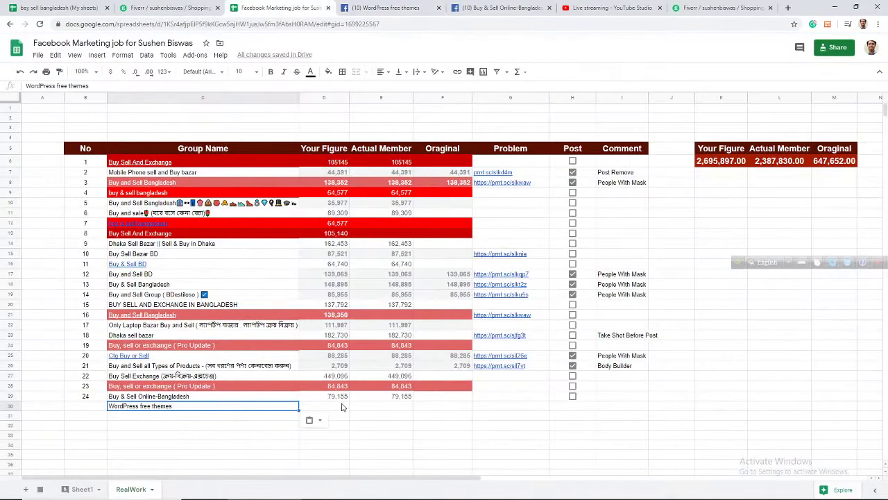
left_click(343, 408)
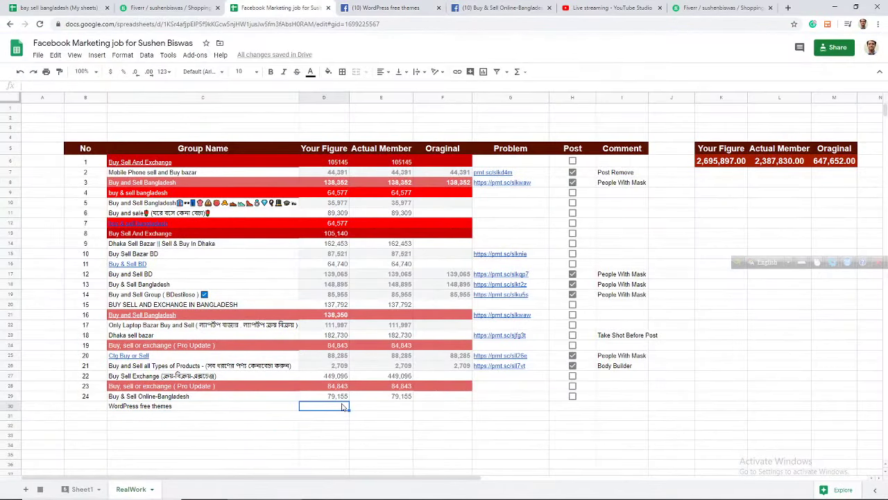
key("ctrl+v")
left_click(381, 407)
key("ctrl+v")
left_click(452, 407)
key("ctrl+v")
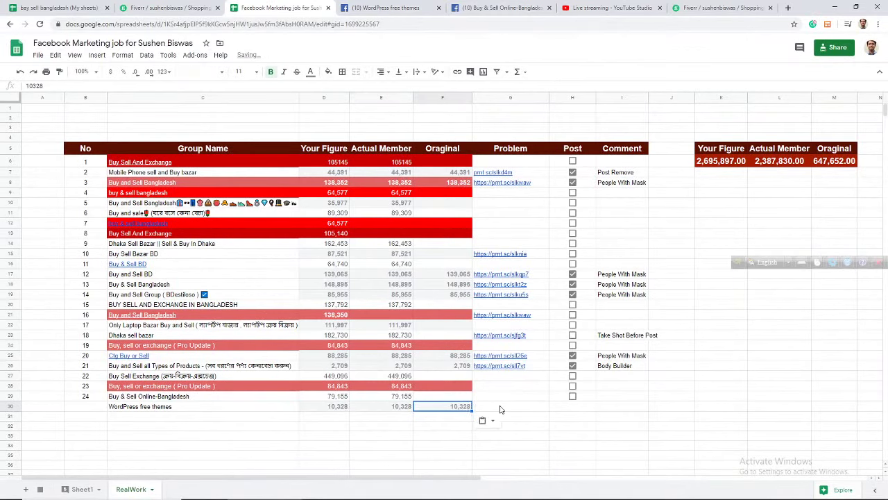
- Complete the WordPress free themes row with a ticked Post checkbox, the comment "Spam" and the serial number 25
left_click(587, 397)
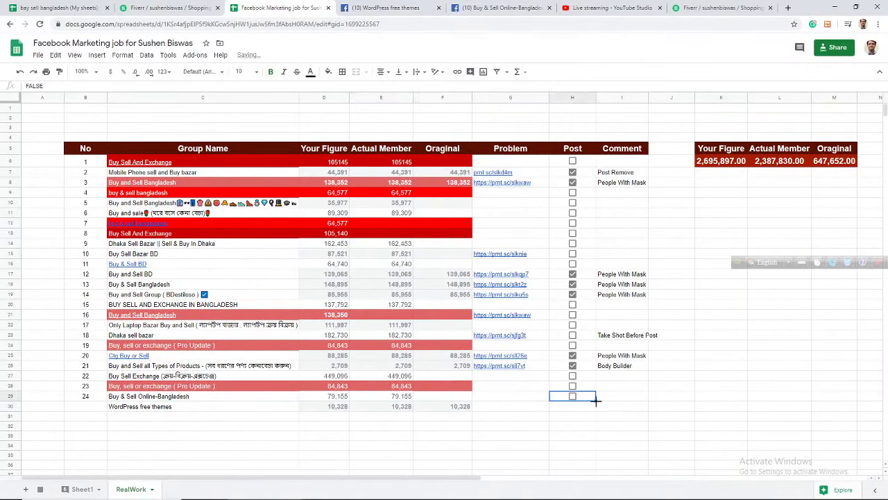
left_click_drag(595, 401, 558, 403)
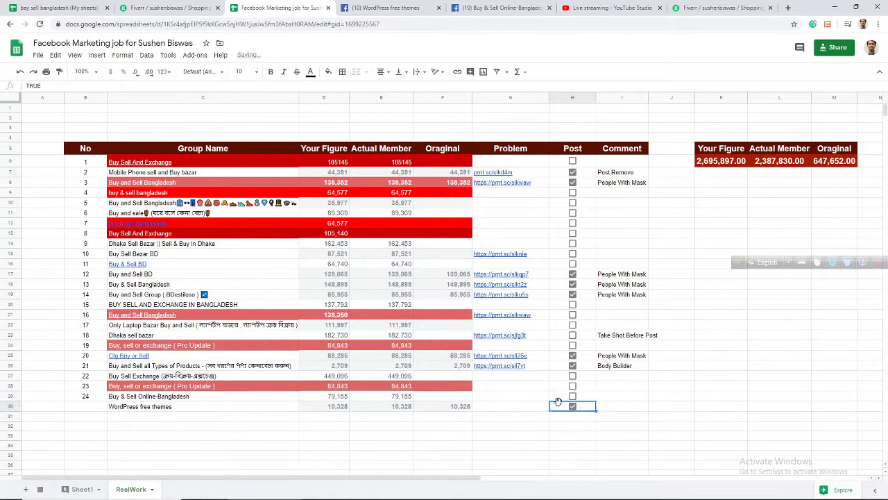
left_click(572, 406)
left_click(617, 412)
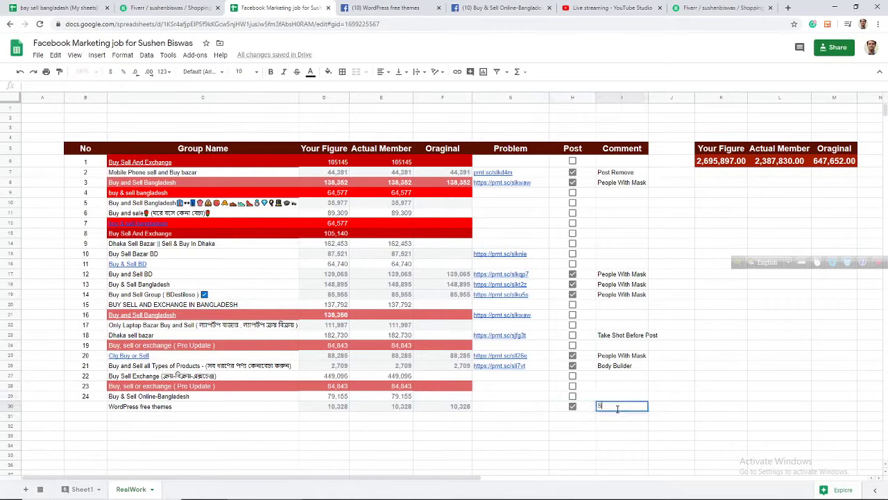
type("Spam")
left_click_drag(86, 376, 103, 405)
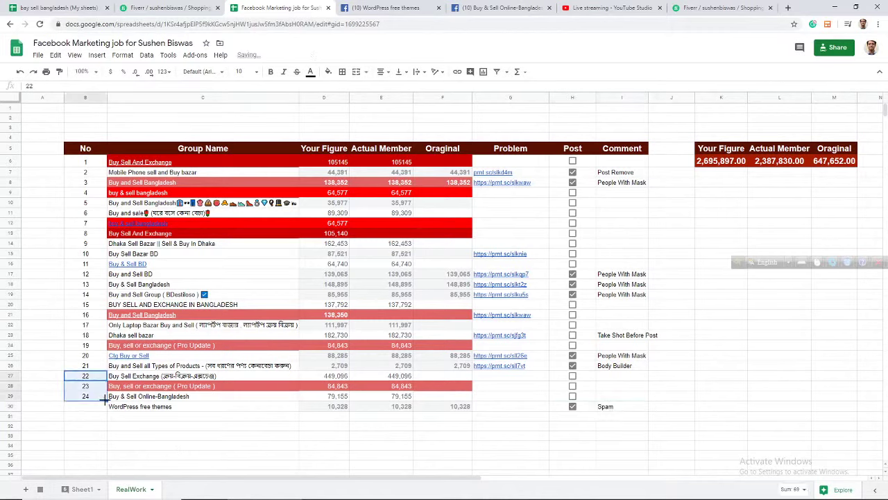
left_click(164, 435)
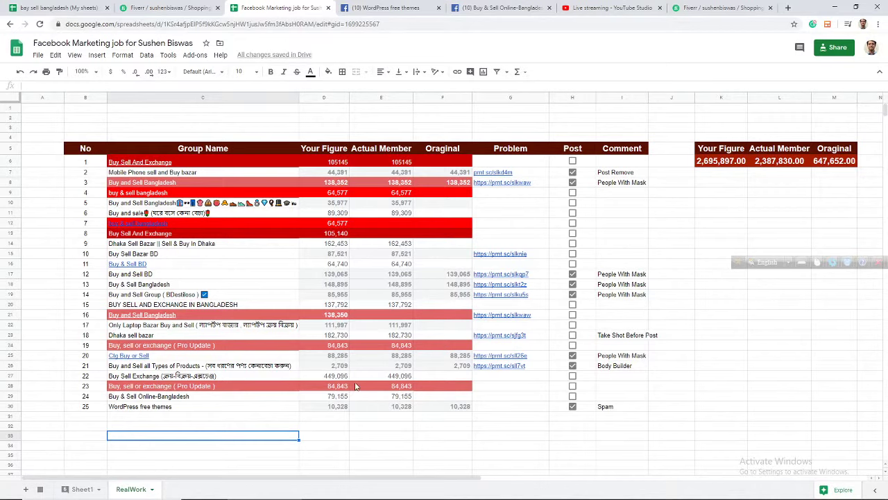
- Put an outer border around the whole group table, from the No header to the Comment cell of row 30
left_click(83, 147)
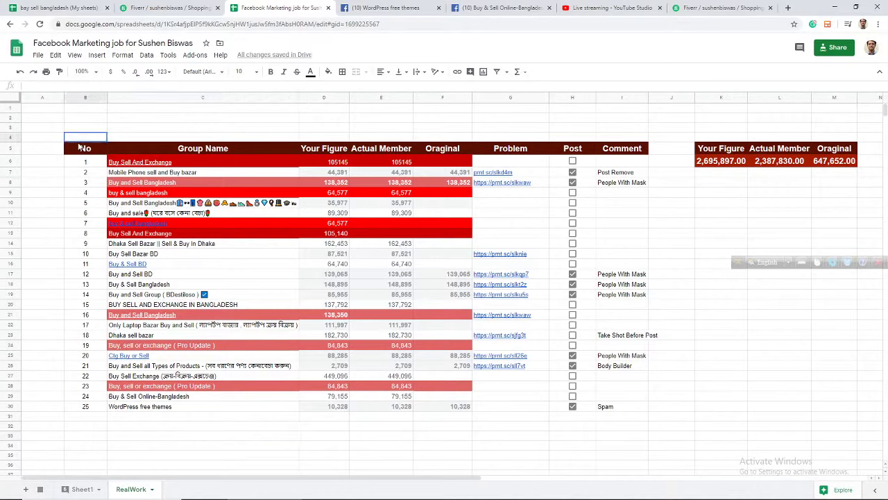
left_click(641, 410, "shift")
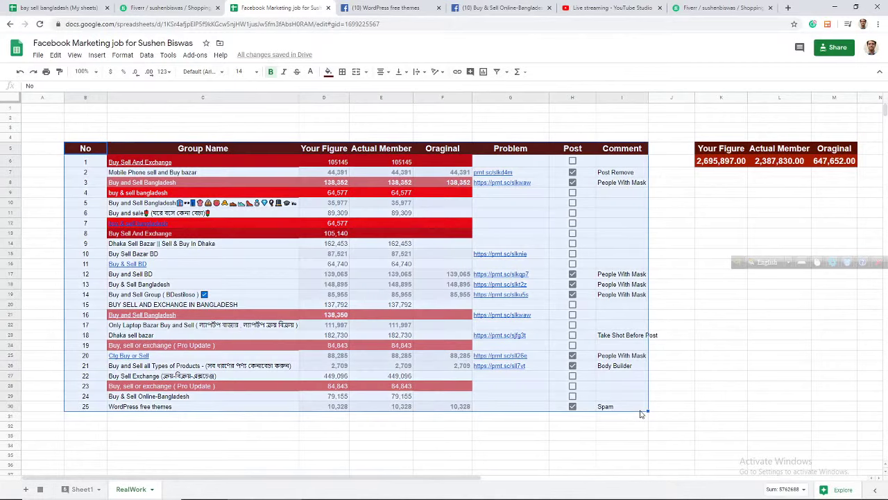
left_click(356, 71)
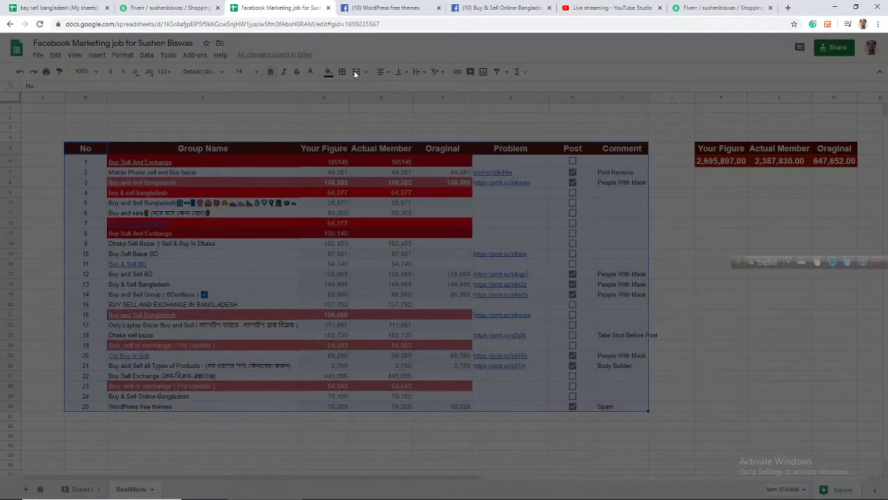
left_click(498, 284)
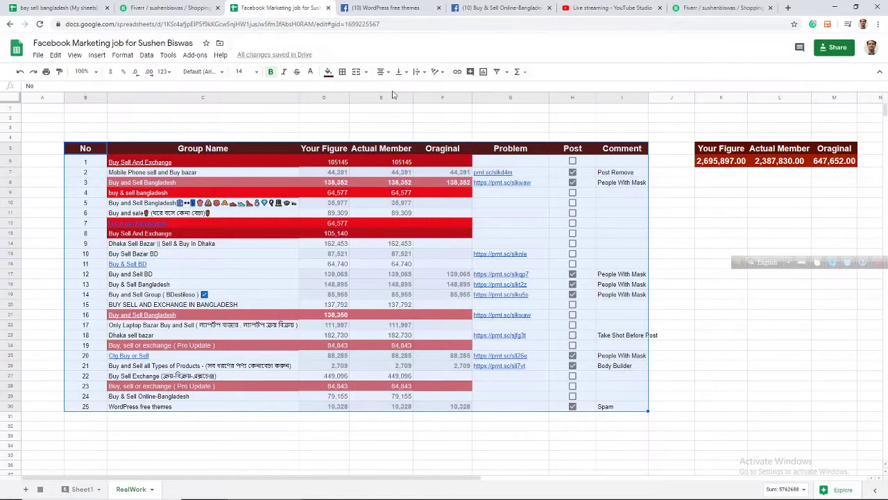
left_click(342, 71)
left_click(396, 89)
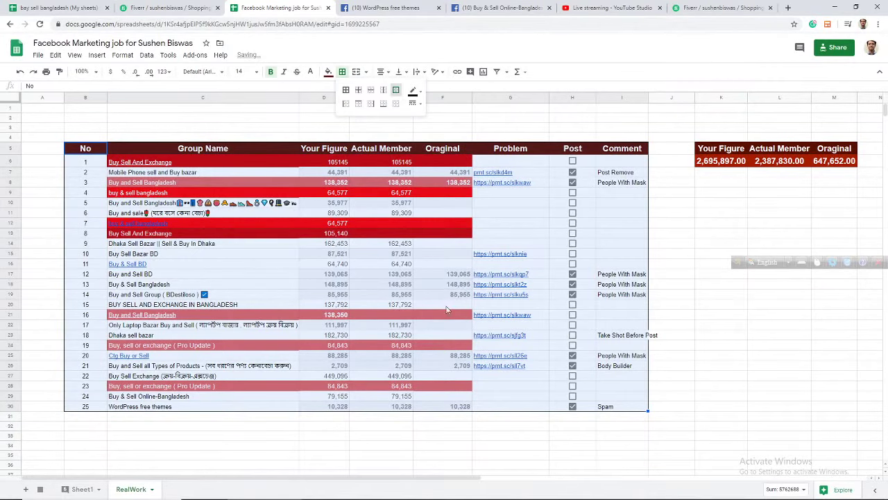
left_click(236, 426)
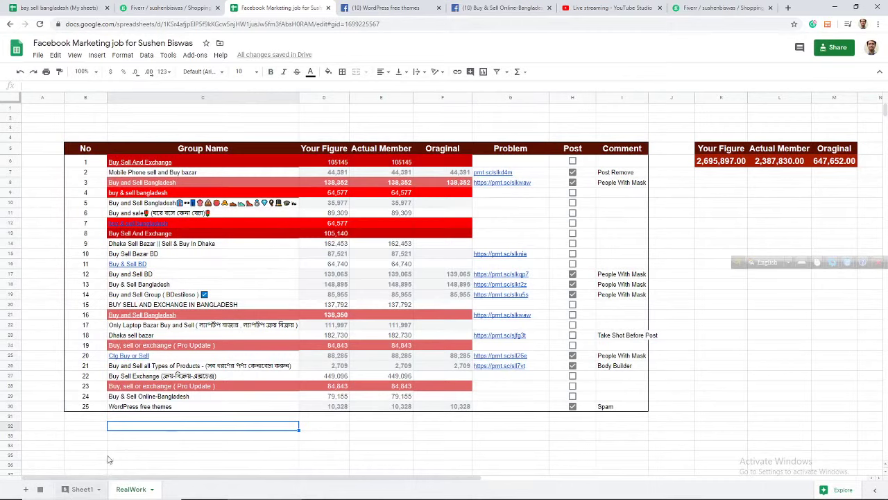
- Compare the red-highlighted duplicate rows for Buy Sell And Exchange, Buy and Sell Bangladesh, buy & sell bangladesh and Buy, sell or exchange
left_click(243, 164)
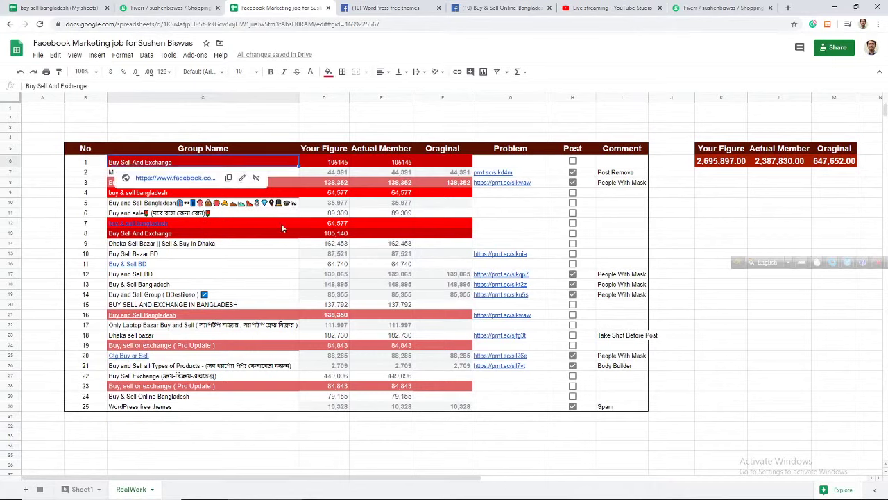
left_click_drag(358, 164, 332, 164)
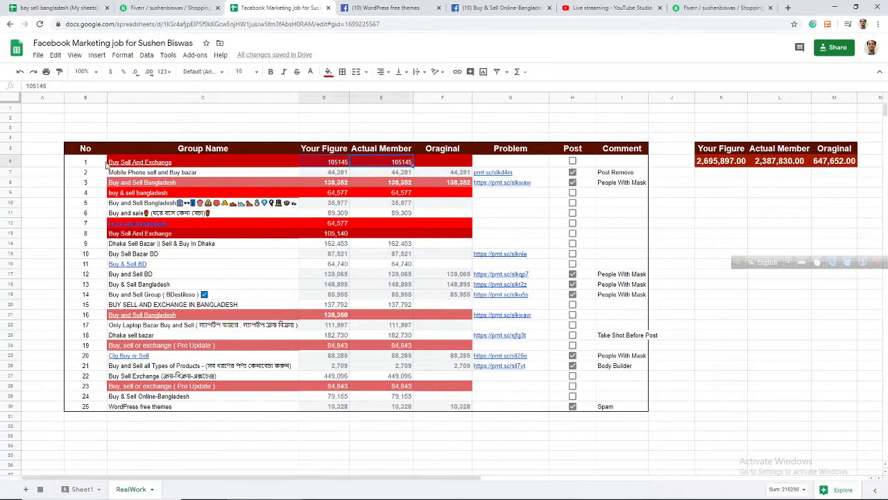
left_click(167, 236)
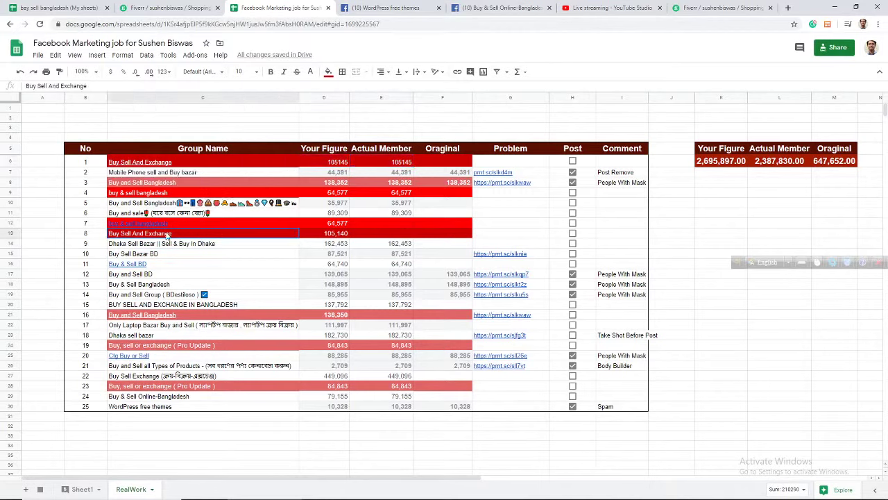
left_click_drag(167, 236, 347, 236)
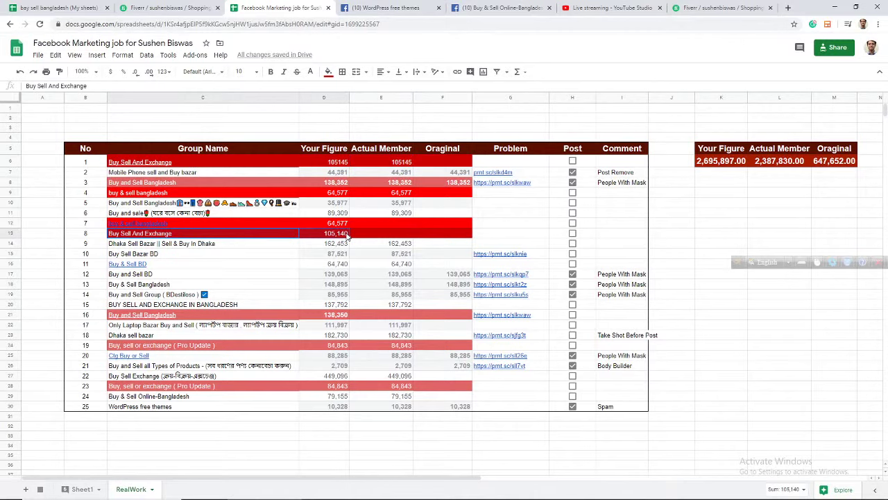
left_click(195, 317)
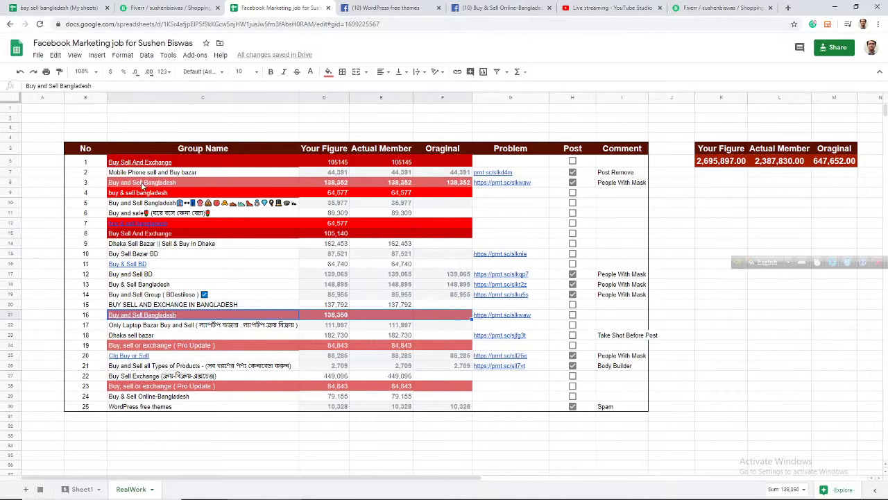
left_click_drag(143, 185, 454, 187)
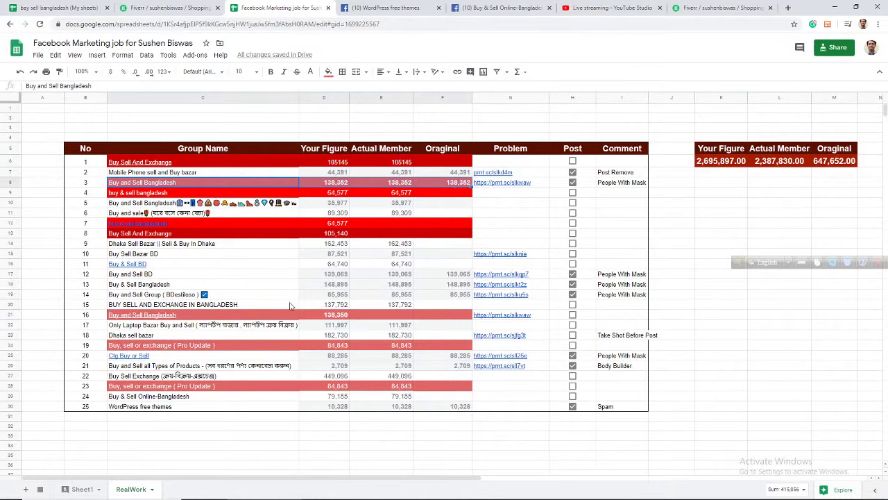
left_click(128, 195)
left_click(437, 198, "shift")
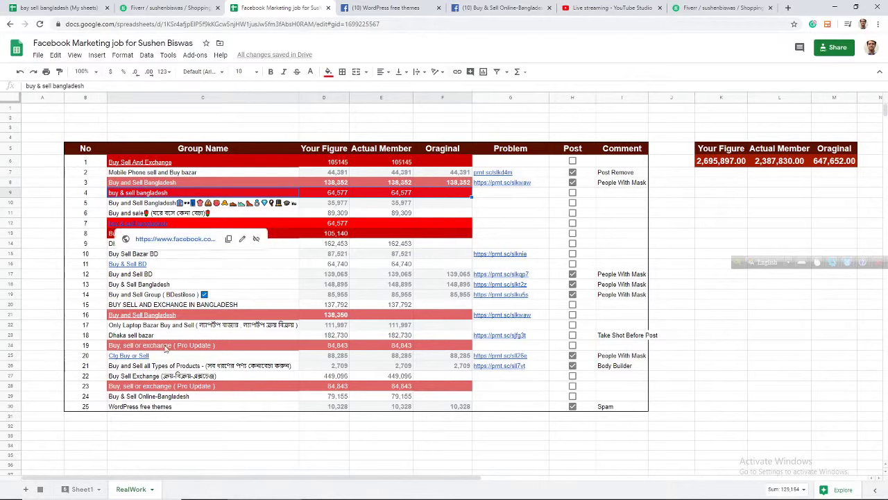
left_click(142, 347)
left_click(446, 349, "shift")
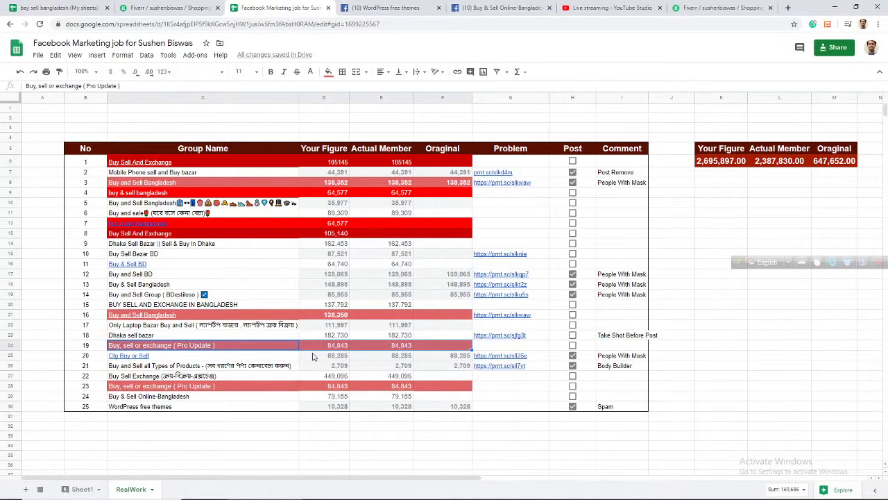
left_click(78, 489)
left_click(358, 8)
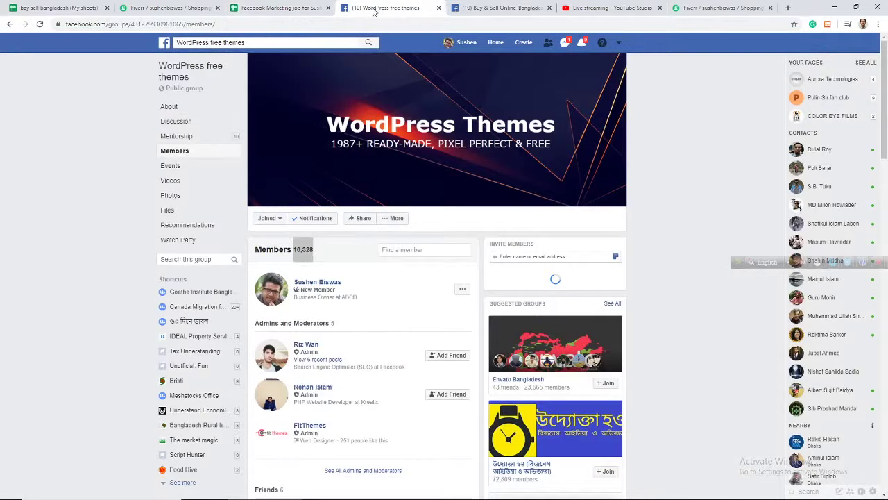
left_click(286, 7)
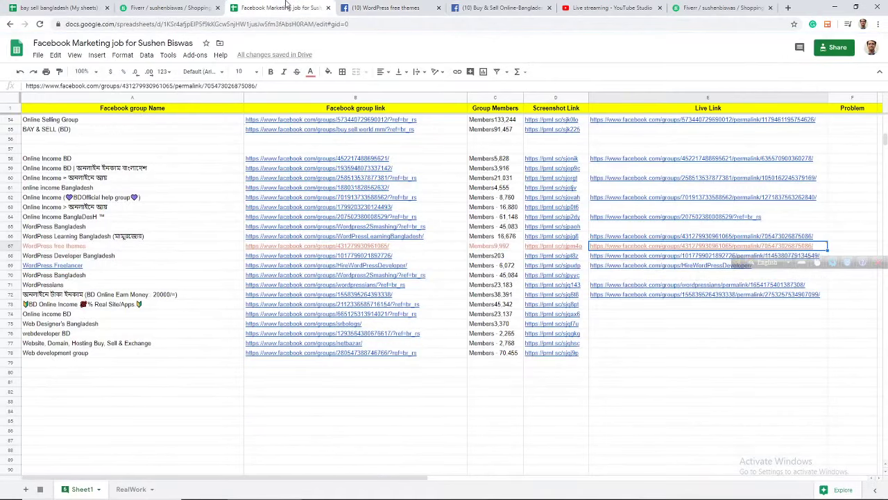
left_click(131, 490)
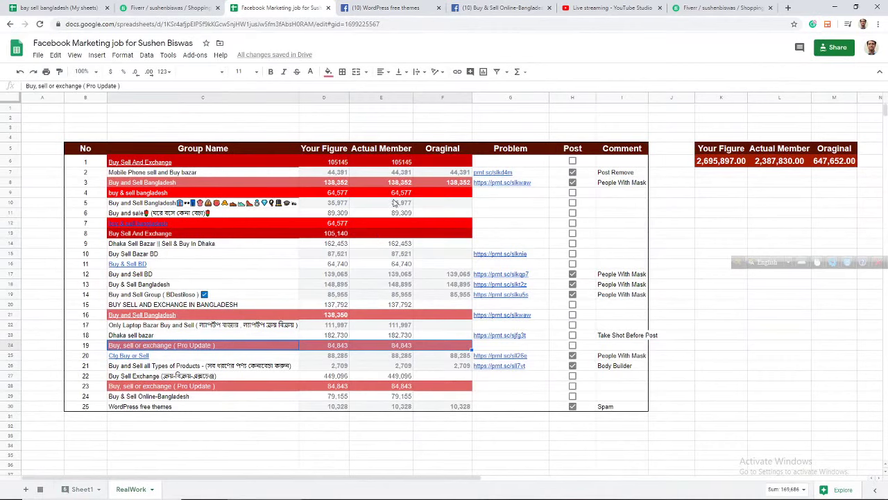
- Examine the Your Figure column and the total formulas for Your Figure in K6 and Actual Member in L6
left_click(345, 182)
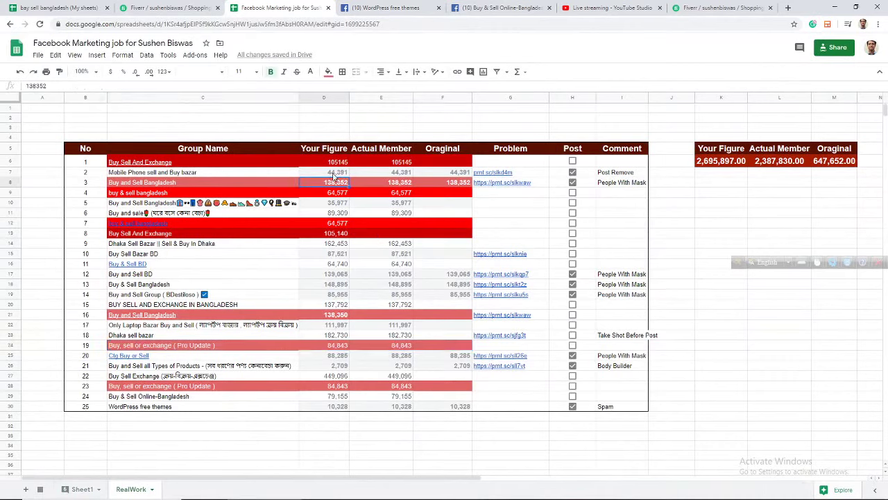
left_click(332, 153)
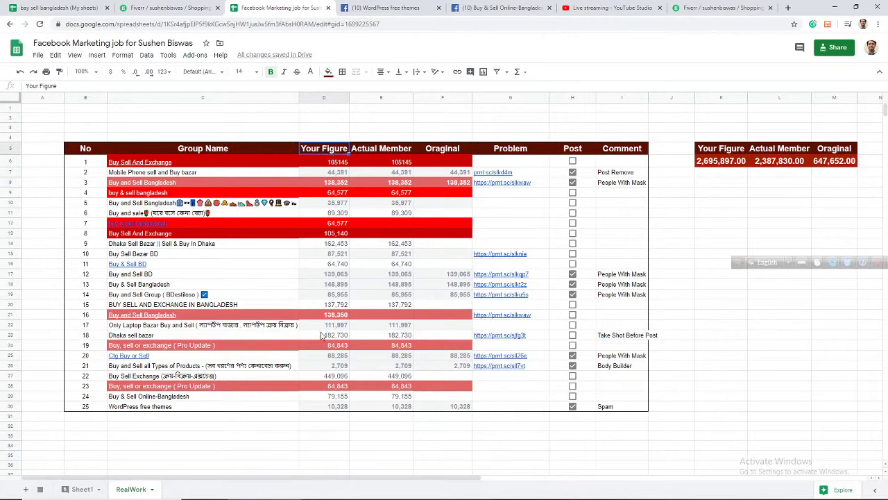
left_click(331, 408, "shift")
left_click(707, 166)
key("Right")
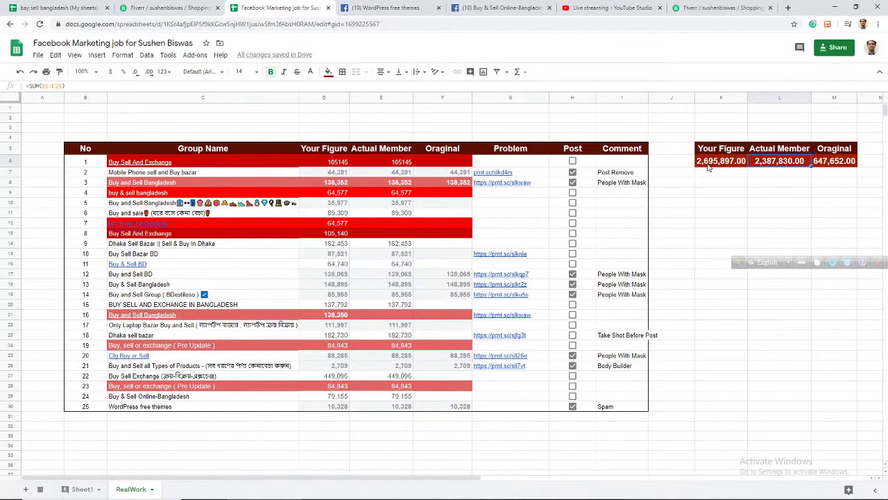
left_click(708, 167)
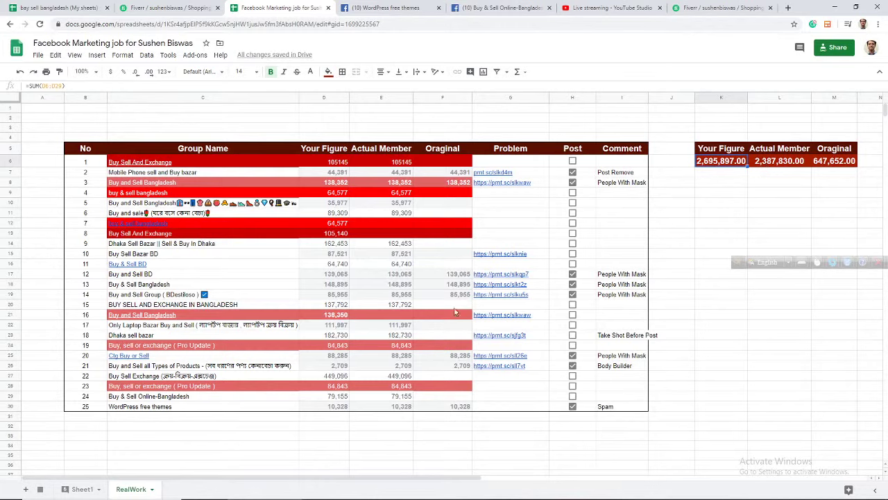
left_click(774, 162)
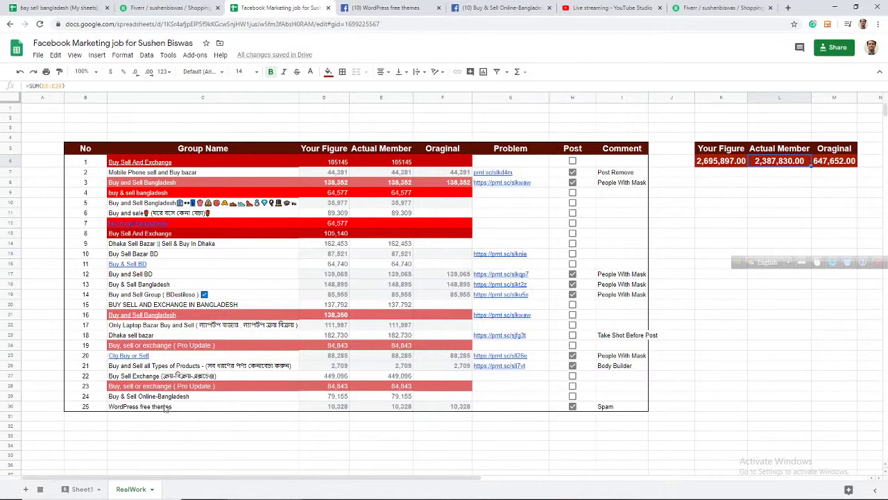
- Open the Live Link post of the Mobile Phone sell and Buy bazar group from Sheet1
left_click(72, 490)
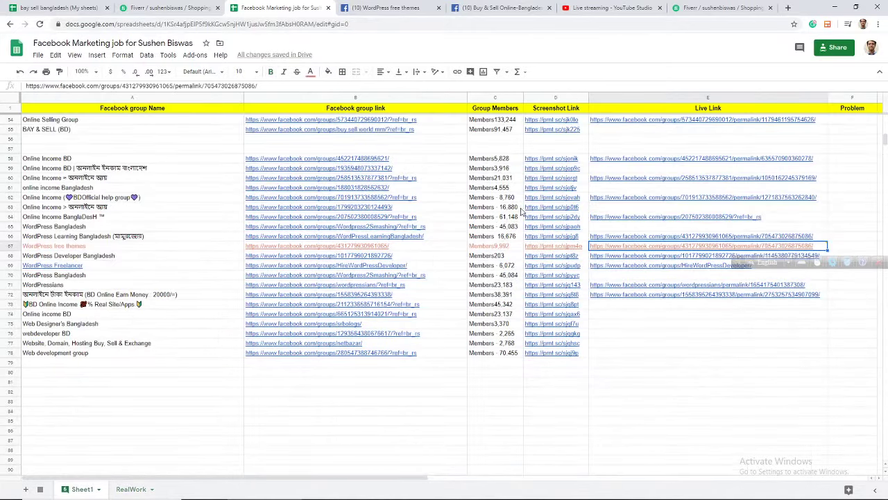
scroll(270, 293, "up", 5)
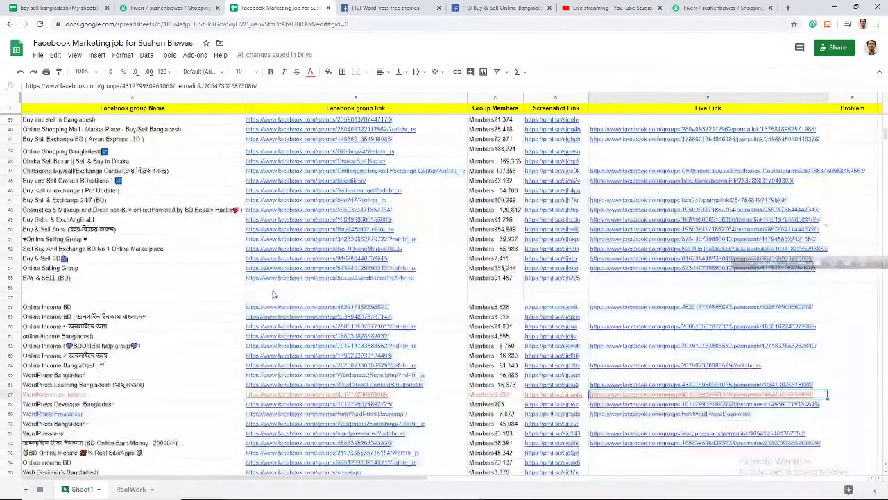
scroll(273, 294, "up", 12)
left_click(669, 131)
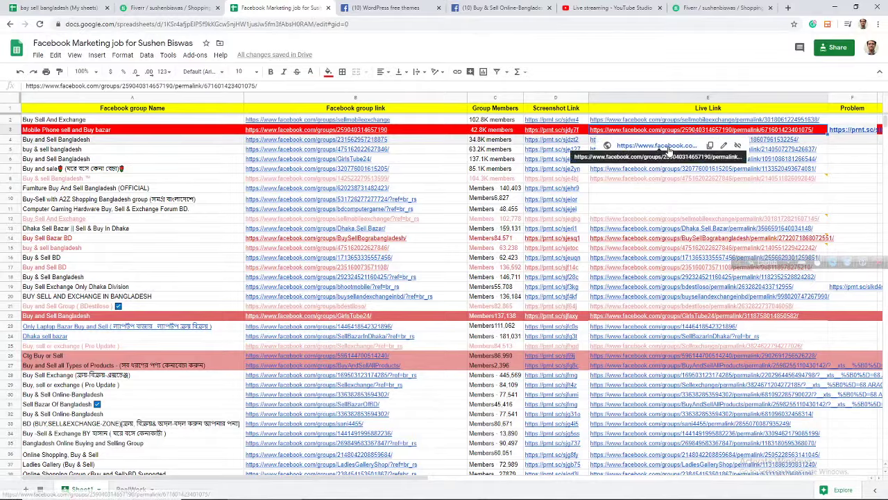
left_click(666, 146)
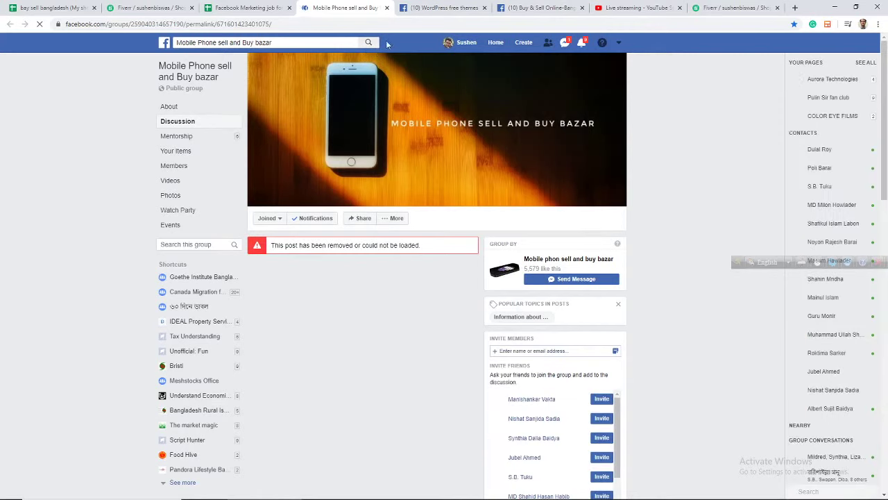
- Open the Live Link post of the Buy & sell Bangladesh group in row 8 of Sheet1 and examine the shared post
left_click(251, 8)
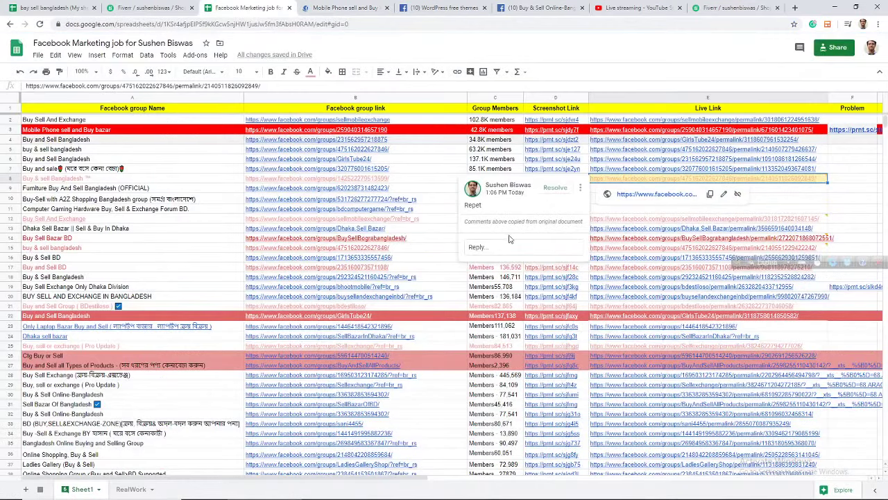
left_click(652, 199)
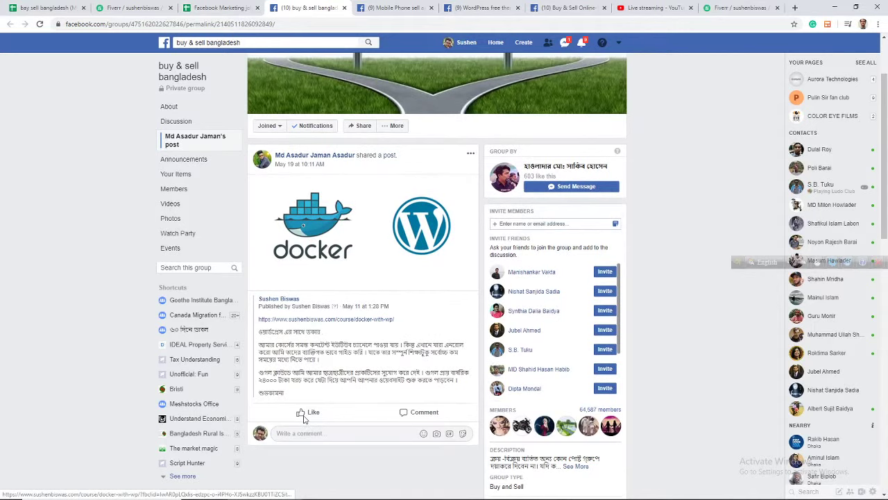
scroll(329, 206, "up", 2)
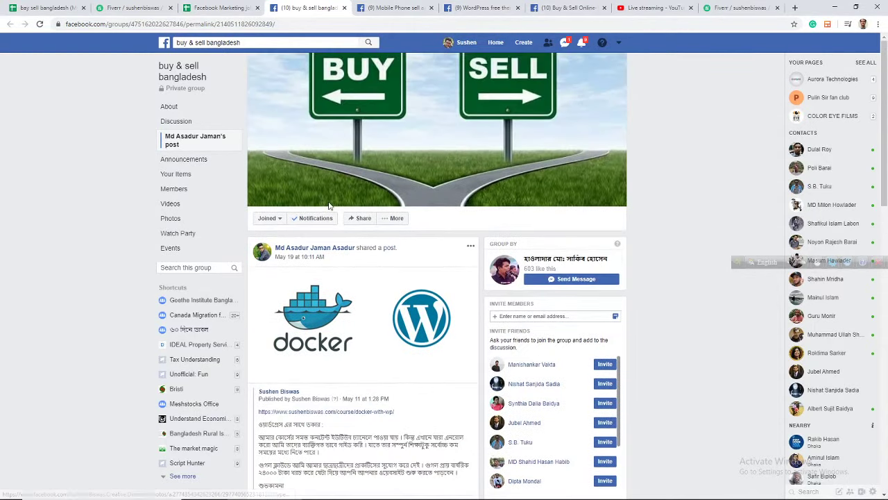
- Open the Live Link post of the Ctg Buy or Sell group from Sheet1
left_click(221, 6)
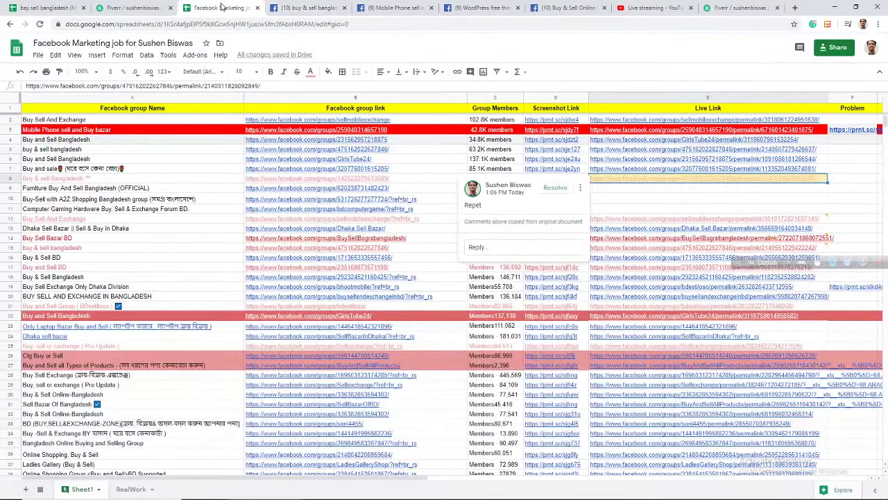
mouse_move(663, 357)
left_click(663, 373)
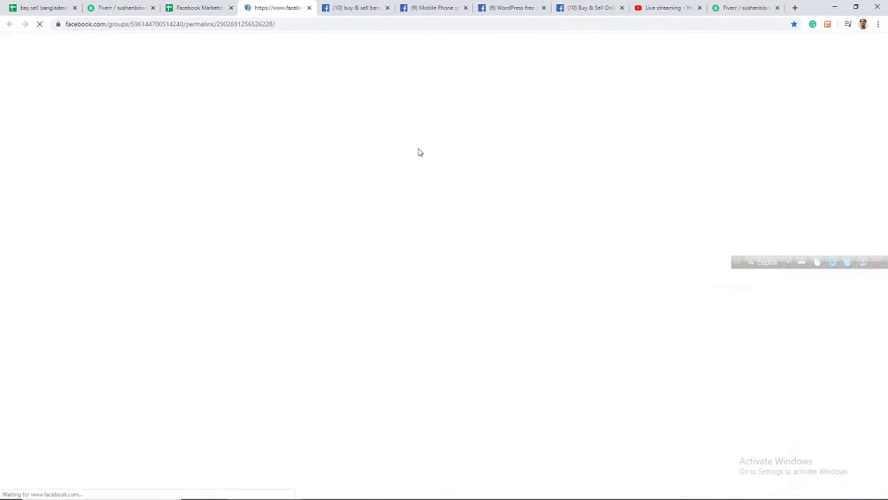
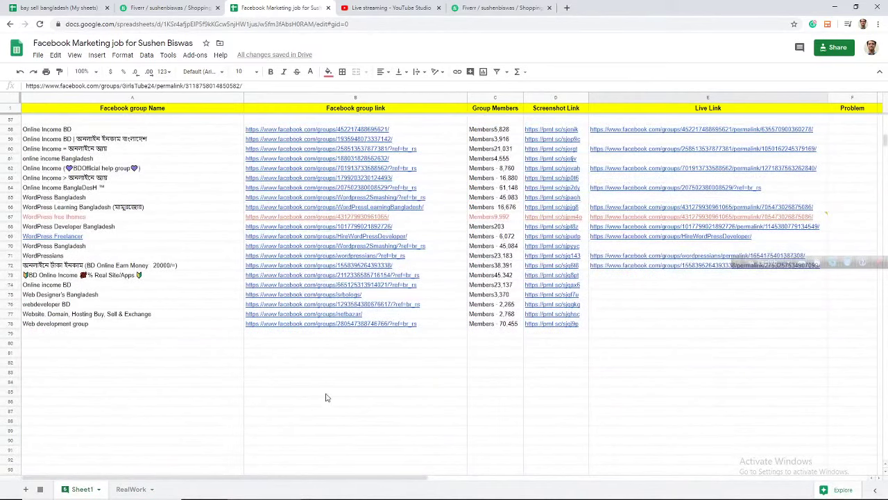
- Open the Live Link post of the WordPress free themes group from Sheet1 and read the post with its comment
left_click(645, 218)
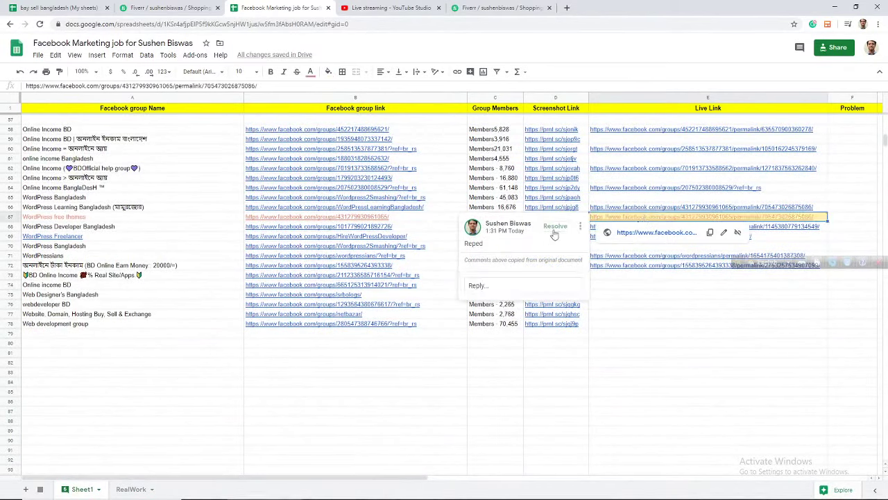
key("alt+Return")
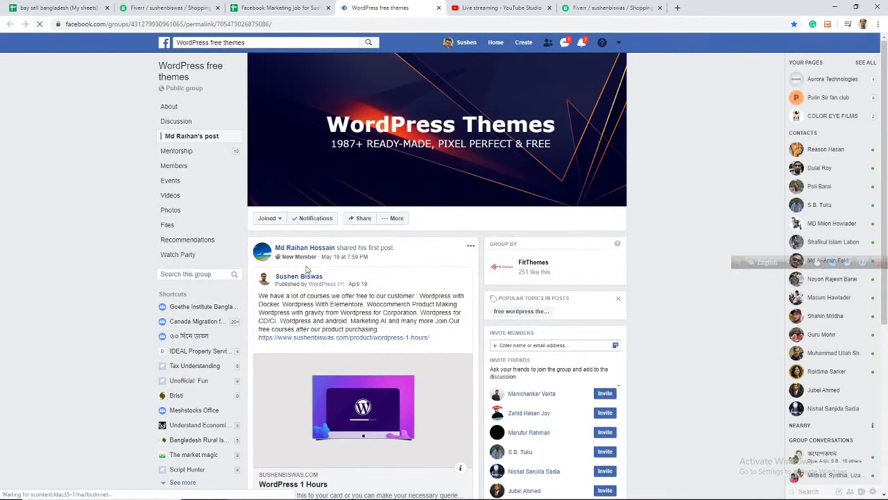
scroll(306, 270, "down", 1)
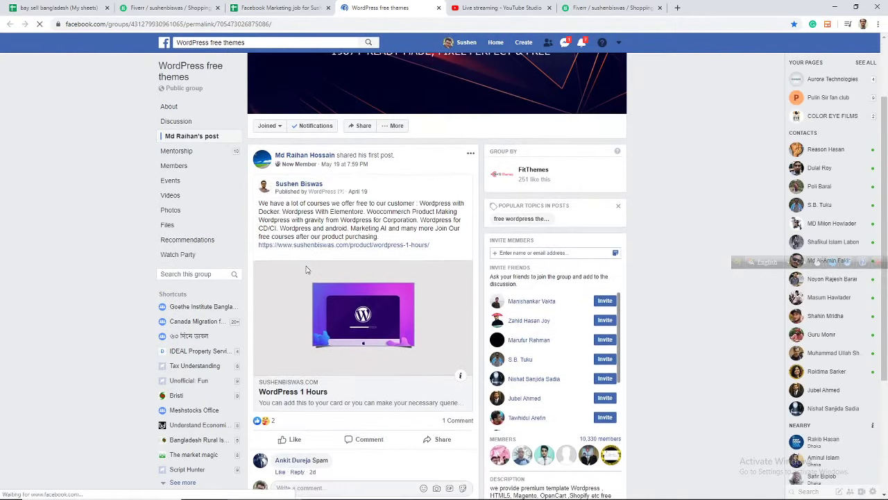
scroll(306, 270, "down", 1)
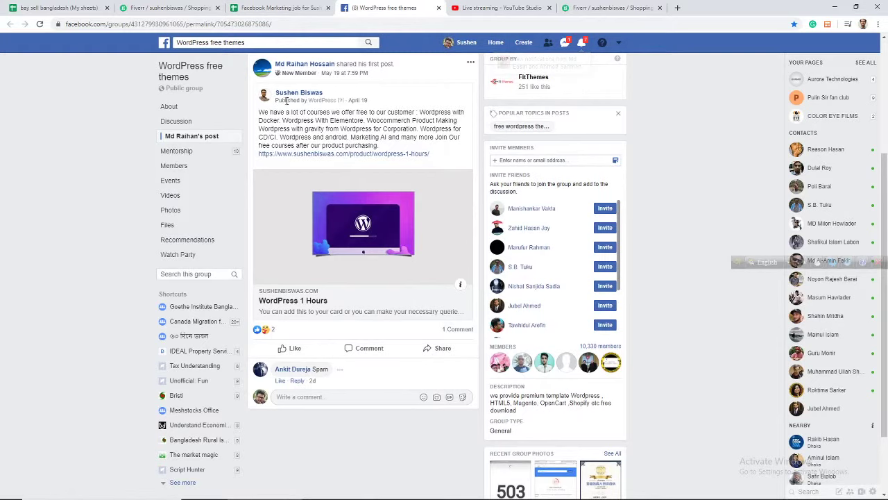
- Review the Oraginal, Problem and Post columns of the RealWork sheet, including the Mobile Phone sell and Buy bazar and Ctg Buy or Sell rows
left_click(297, 7)
key("ctrl+shift+Page_Down")
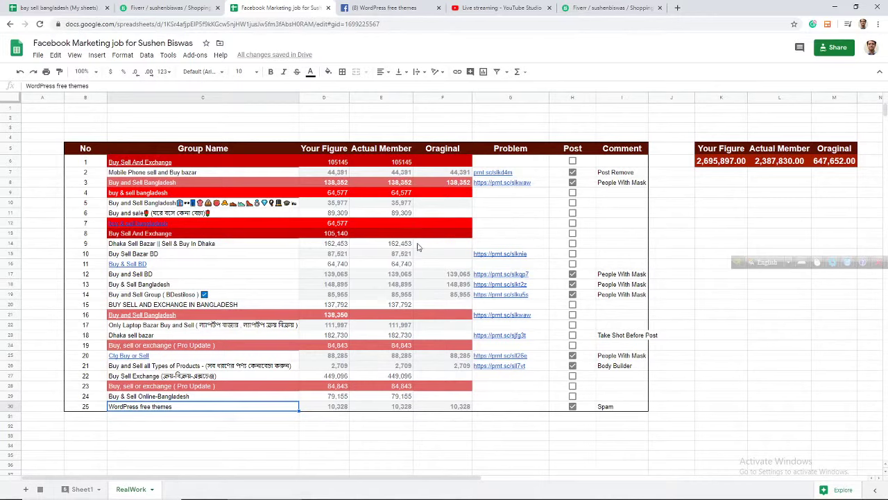
left_click(442, 203)
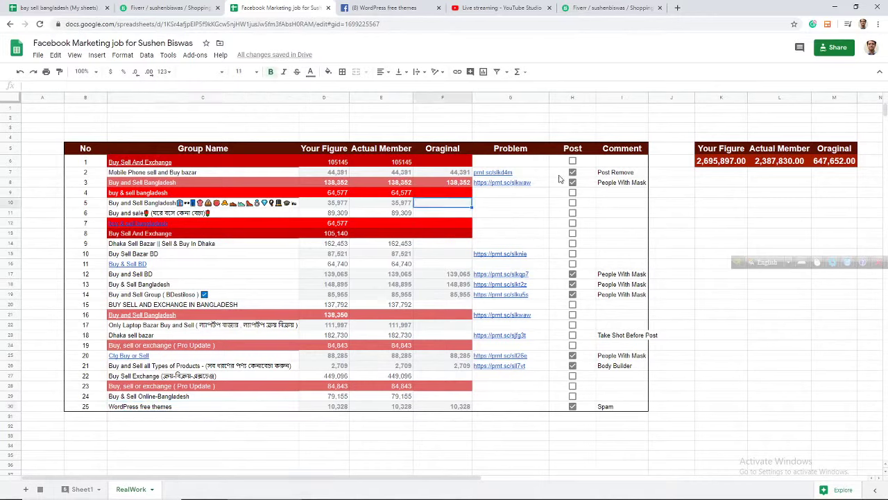
left_click(536, 174)
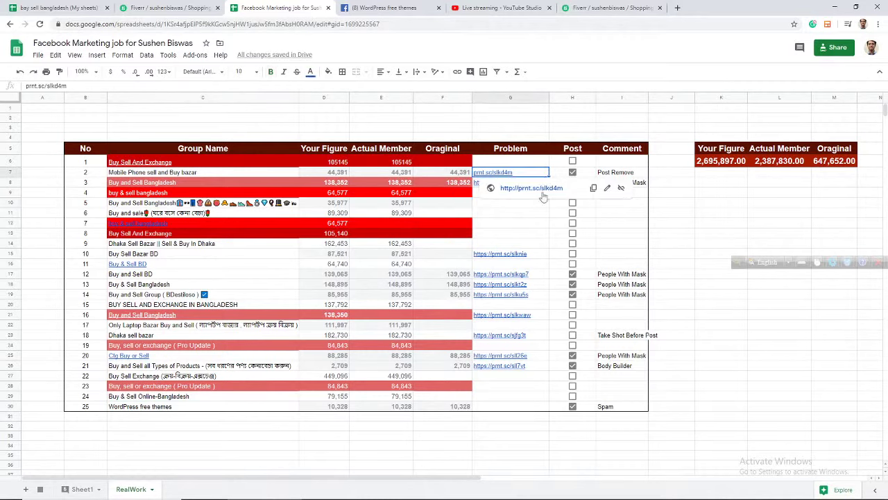
left_click(585, 151)
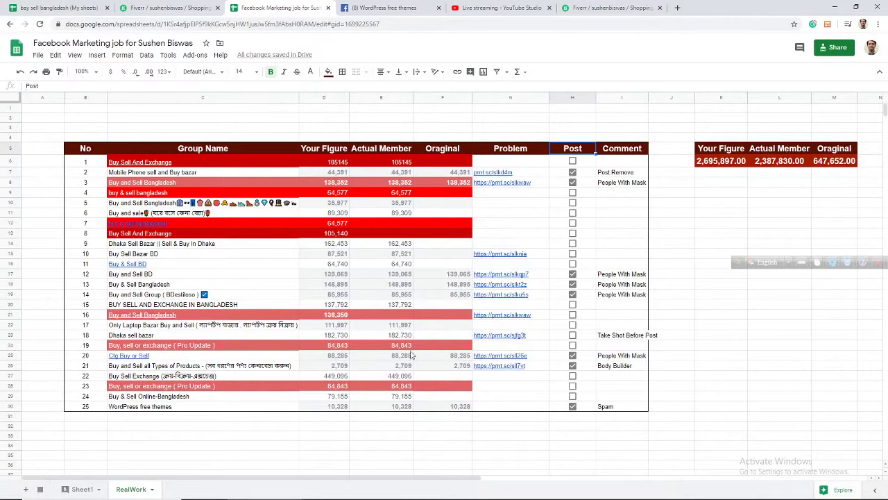
left_click(190, 357)
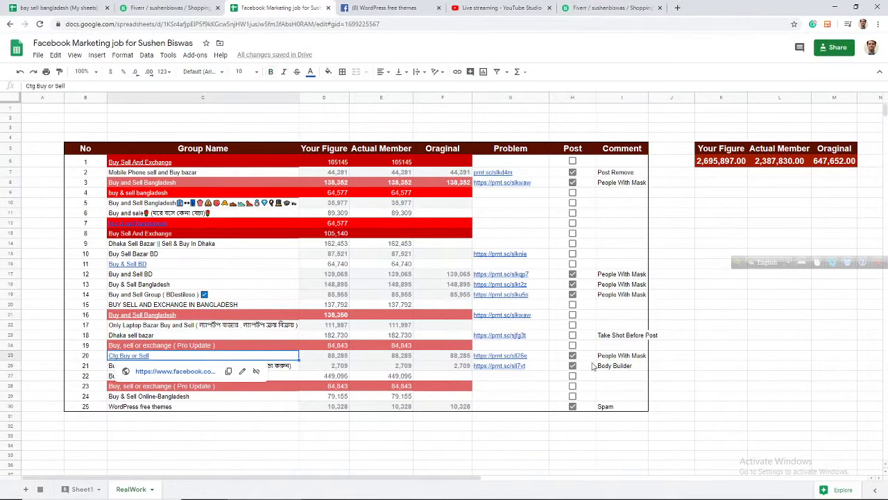
left_click(498, 197)
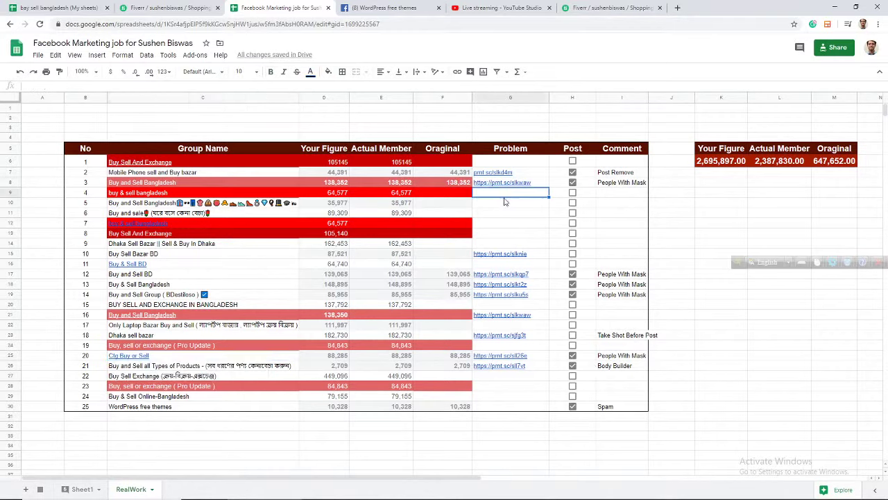
- Open the Problem screenshot for the Dhaka sell bazar group and compare it with that group's row in RealWork
key("alt+Return")
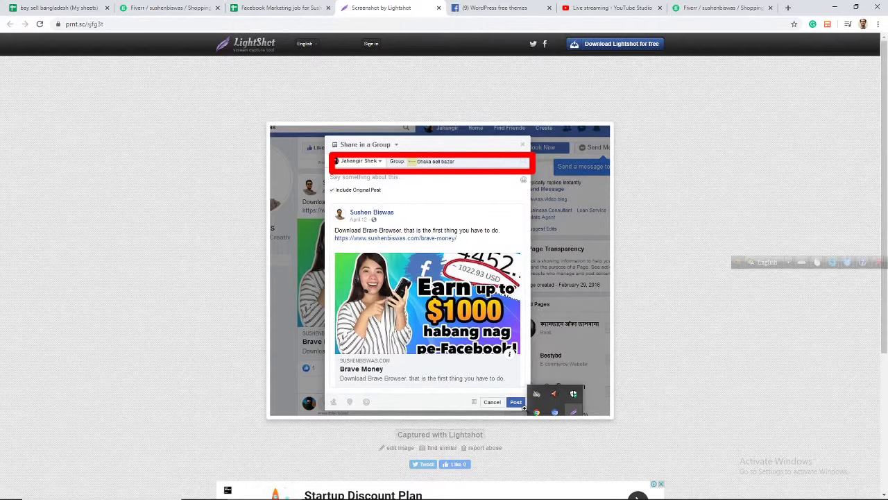
left_click(305, 7)
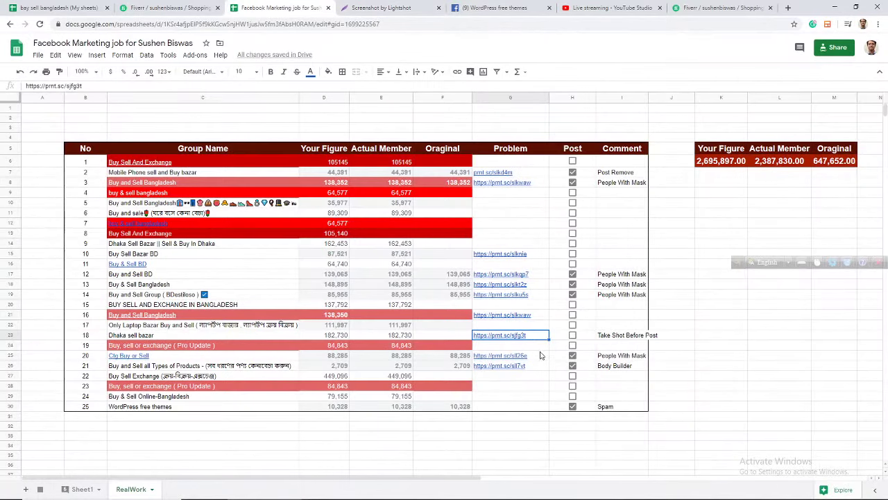
left_click(252, 338)
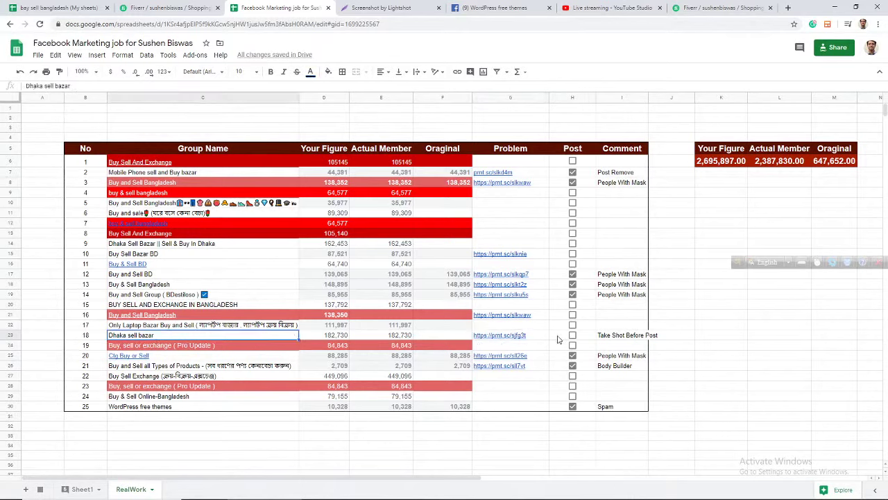
- Widen the Comment column to fit "Take Shot Before Post" and check the comments in rows 23, 25 and 26
left_click(632, 338)
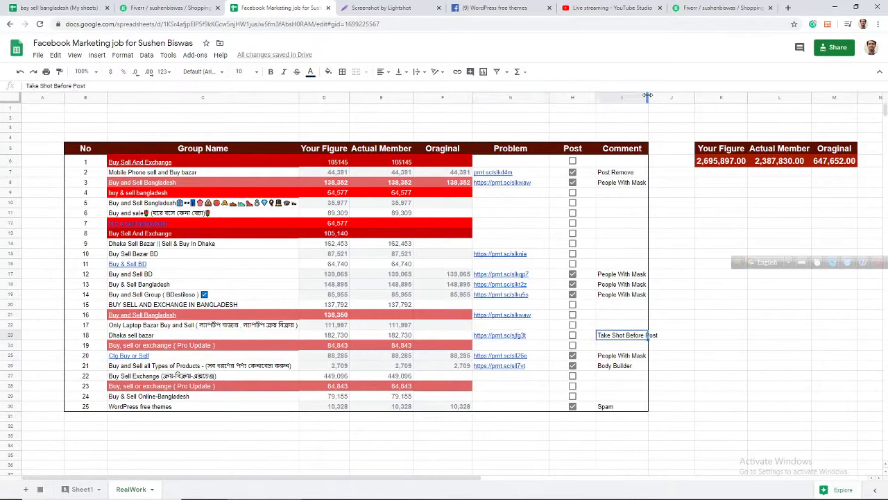
left_click_drag(648, 98, 665, 250)
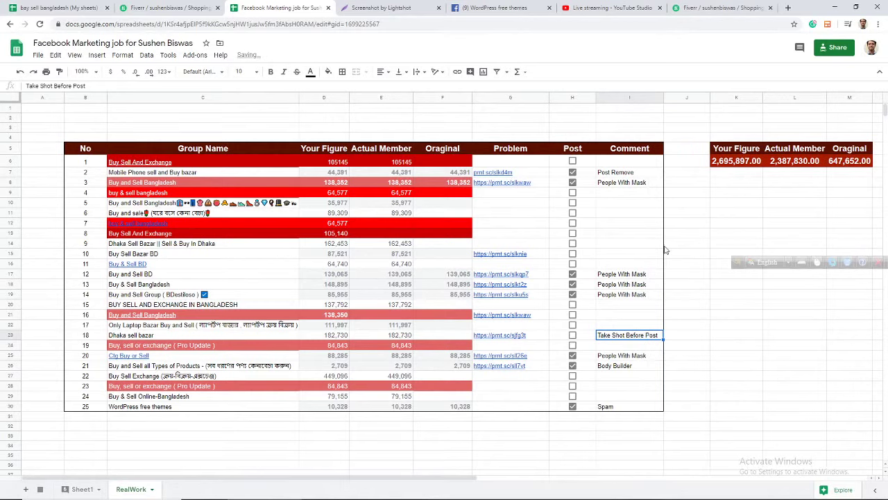
left_click(632, 366)
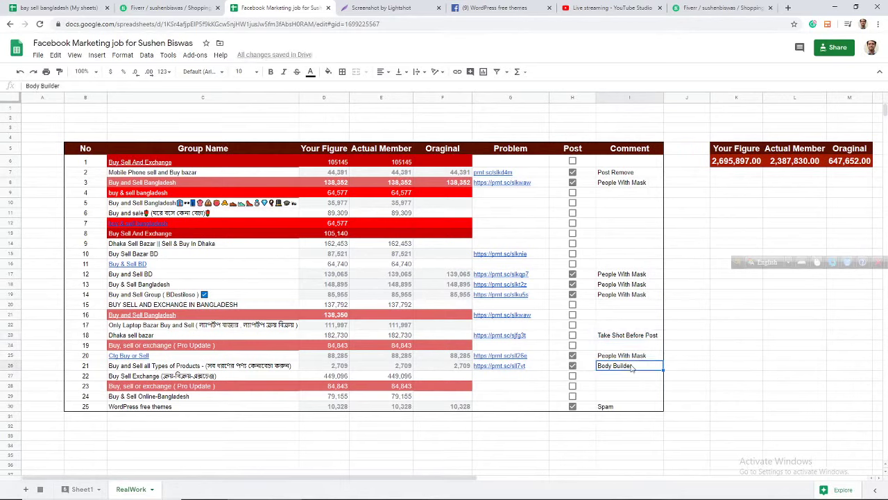
left_click(631, 356)
left_click(632, 338)
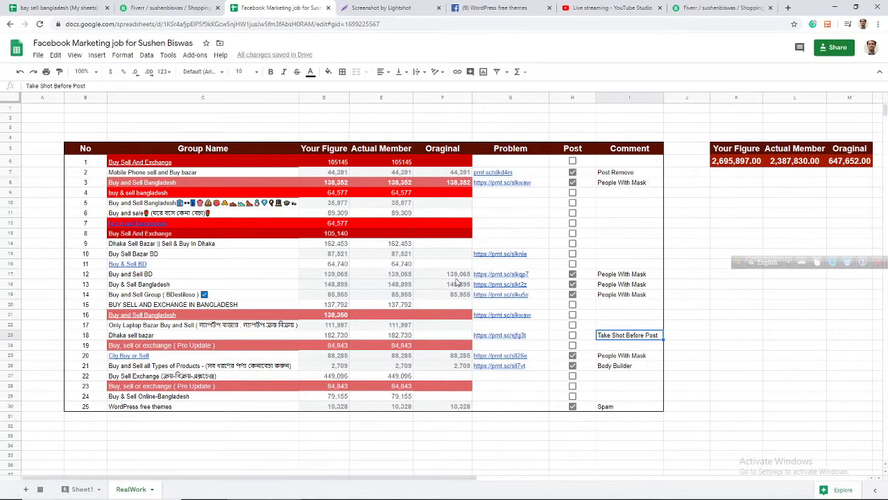
- Check individual Oraginal figures, and select that column's values down to row 30 to compare their sum with the Oraginal total in M6
left_click(573, 435)
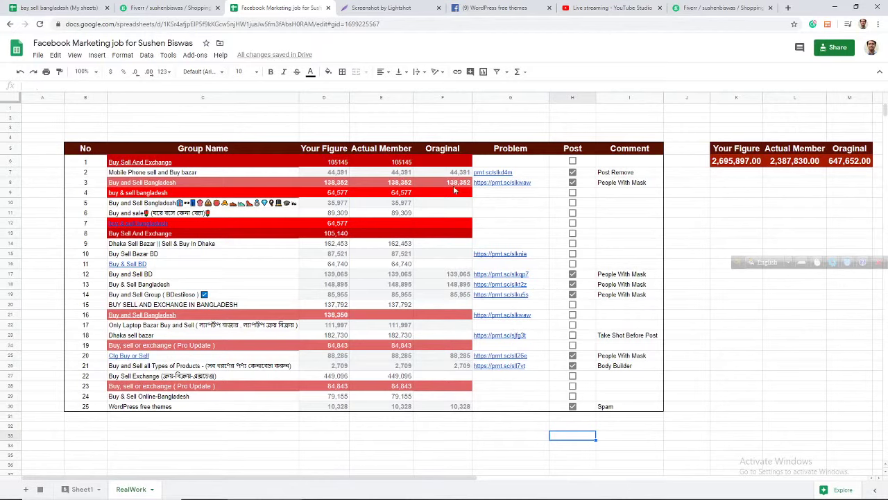
left_click(455, 184)
left_click(457, 275)
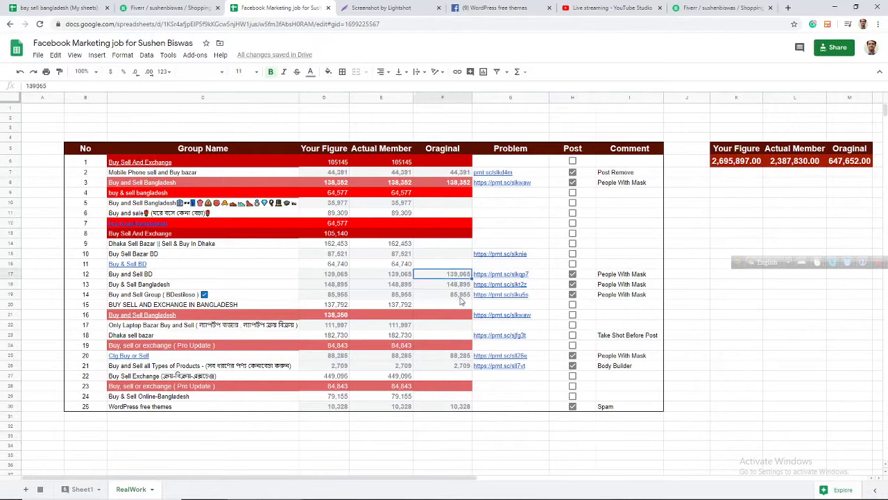
left_click(459, 295)
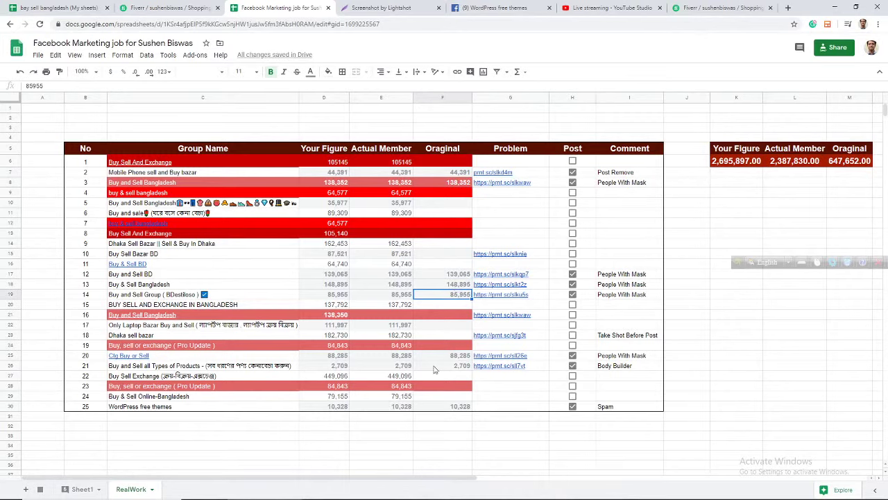
left_click_drag(445, 406, 462, 173)
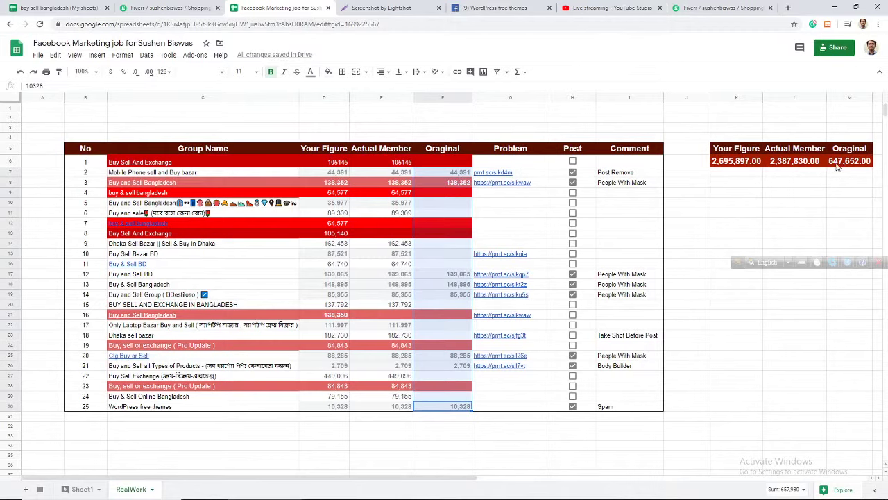
left_click(735, 212)
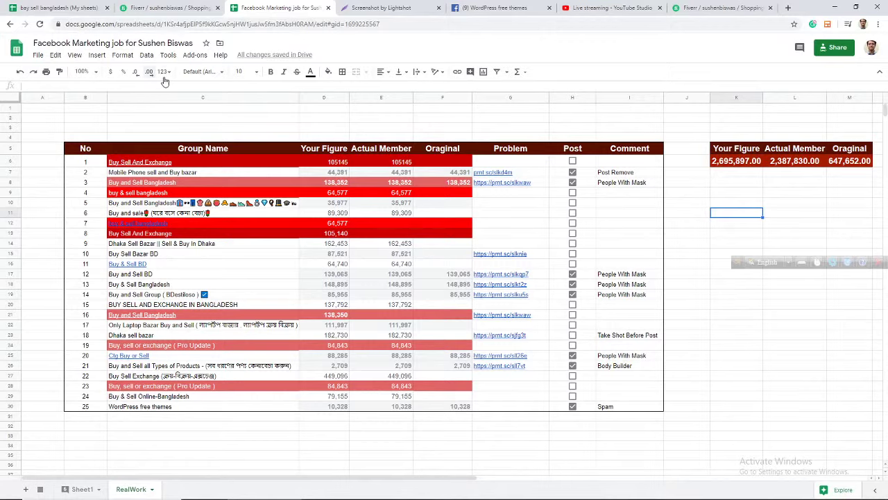
- Replace the WordPress free themes post address with the client's Creative Director Facebook page address and open that page
left_click(494, 8)
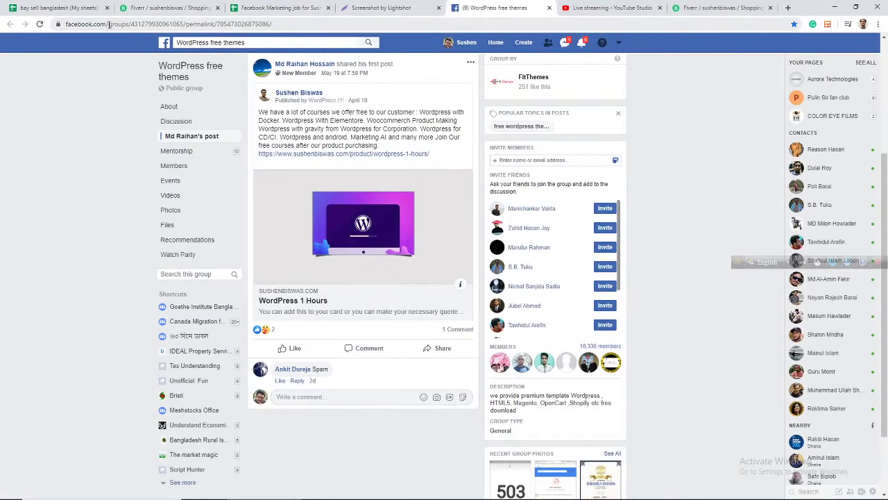
left_click_drag(109, 24, 272, 24)
key("BackSpace")
type("s://www.facebook.com/s")
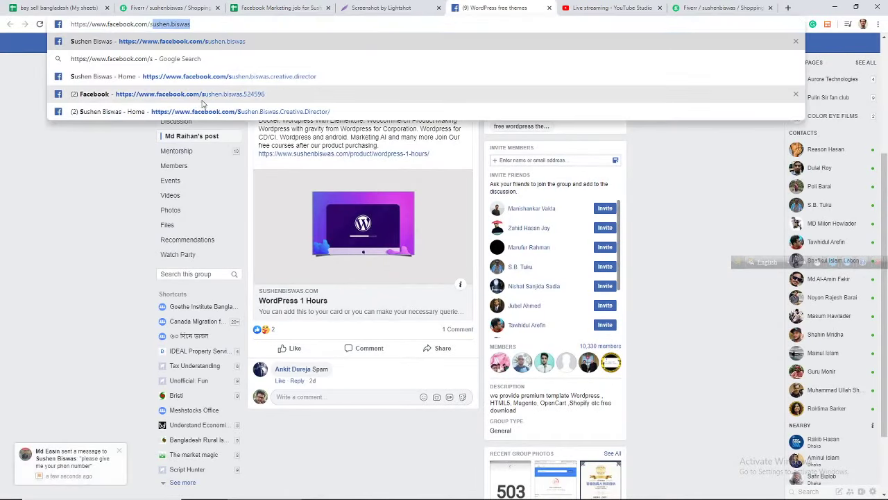
key("Down")
key("Down")
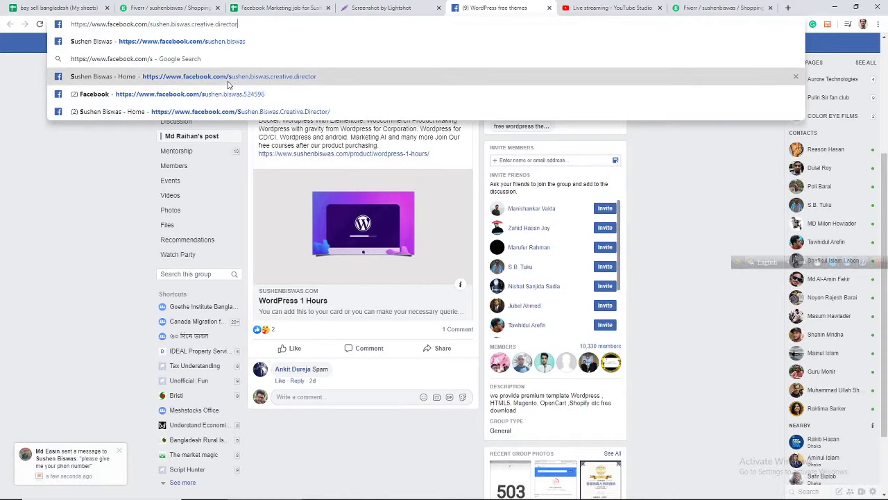
key("Return")
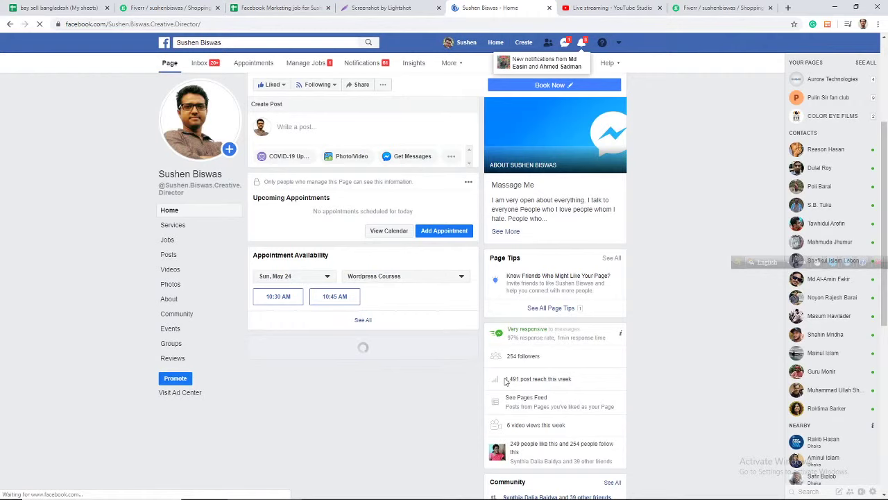
- Examine the page's followers, weekly post reach and likes, and return to the RealWork sheet
scroll(599, 377, "down", 2)
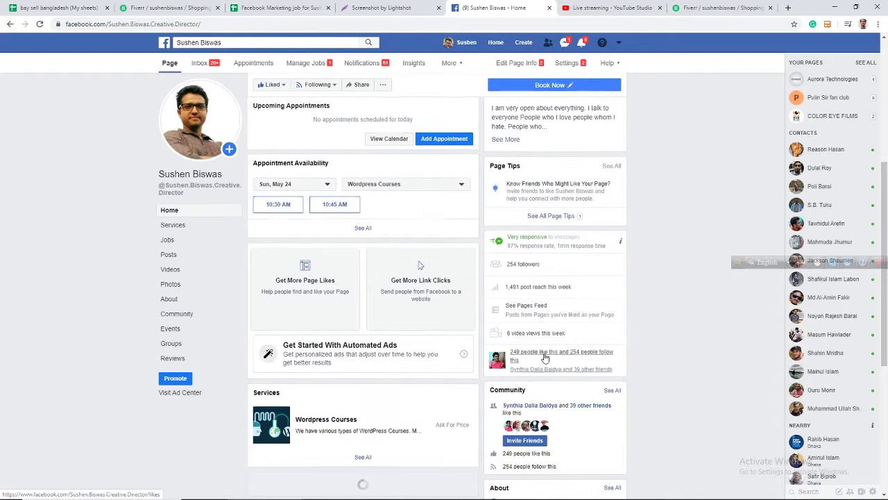
scroll(545, 357, "up", 1)
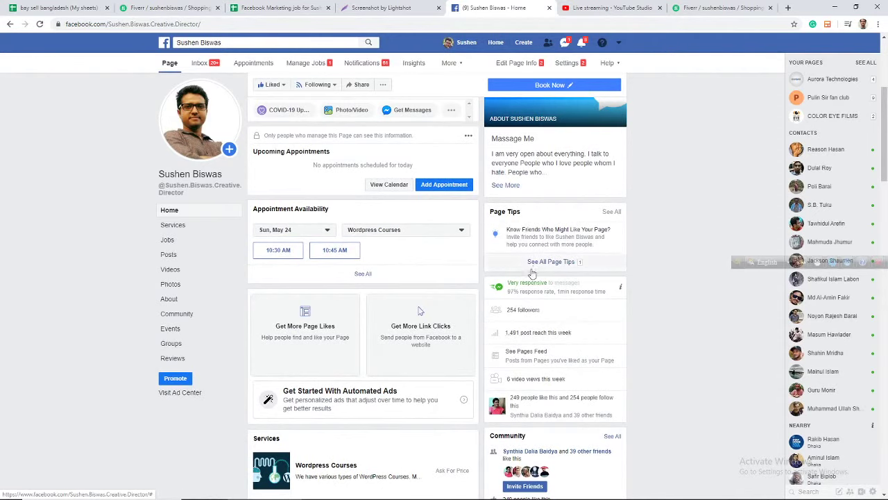
left_click(278, 8)
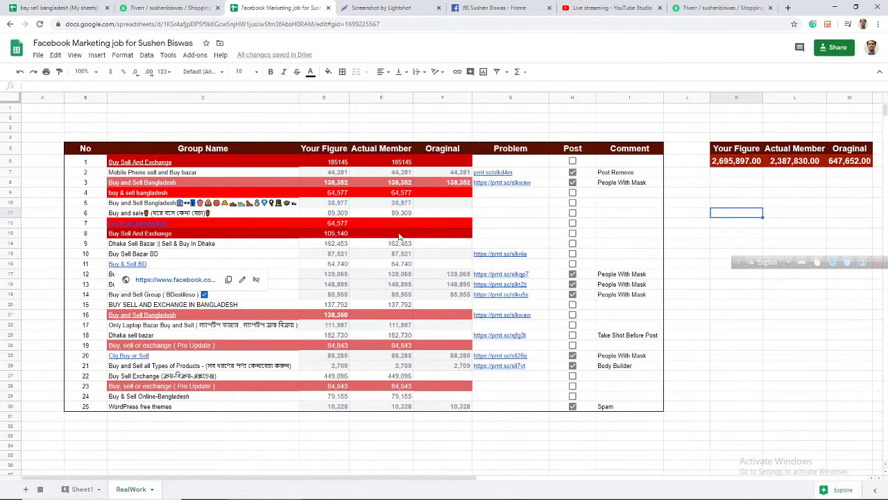
- Examine the Actual Member figures in E6:E30 and the comment for Buy and Sell BD in row 17
left_click(391, 165)
left_click(393, 183)
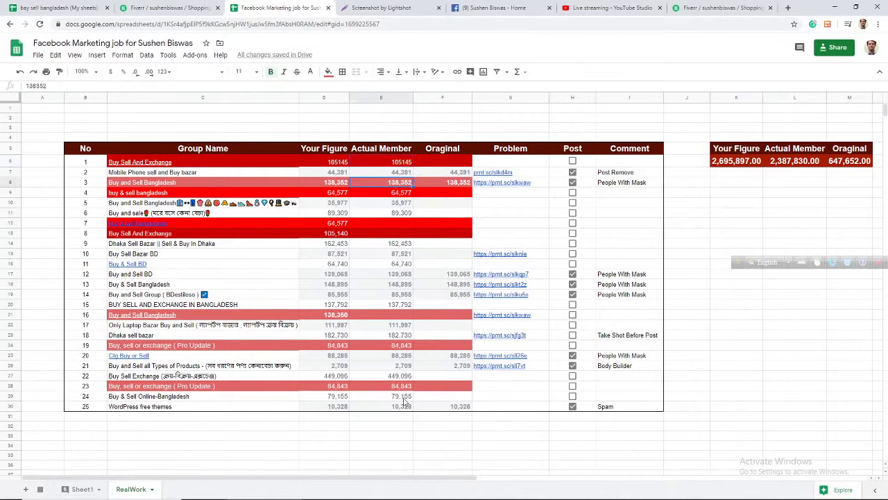
left_click(403, 406)
left_click(397, 166, "shift")
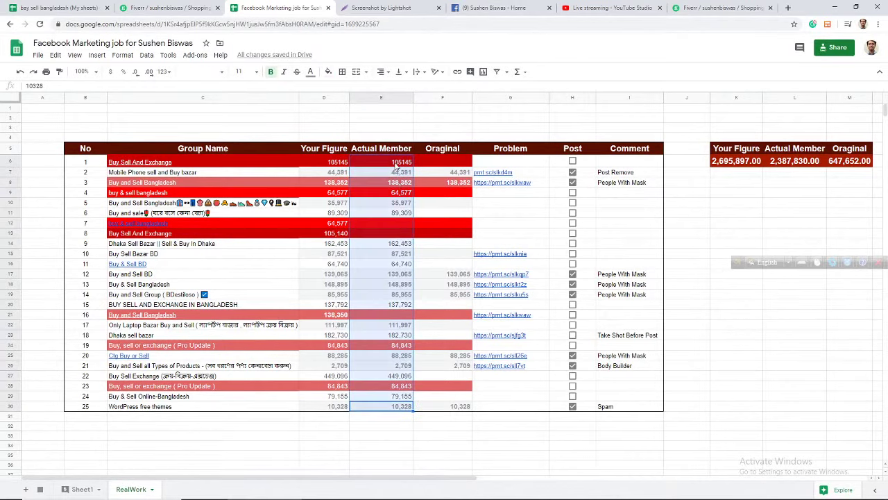
left_click(387, 432)
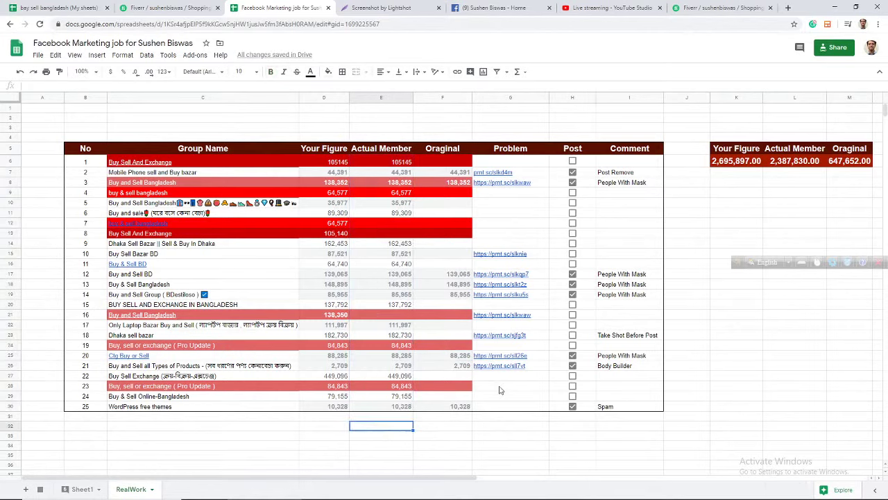
left_click(624, 275)
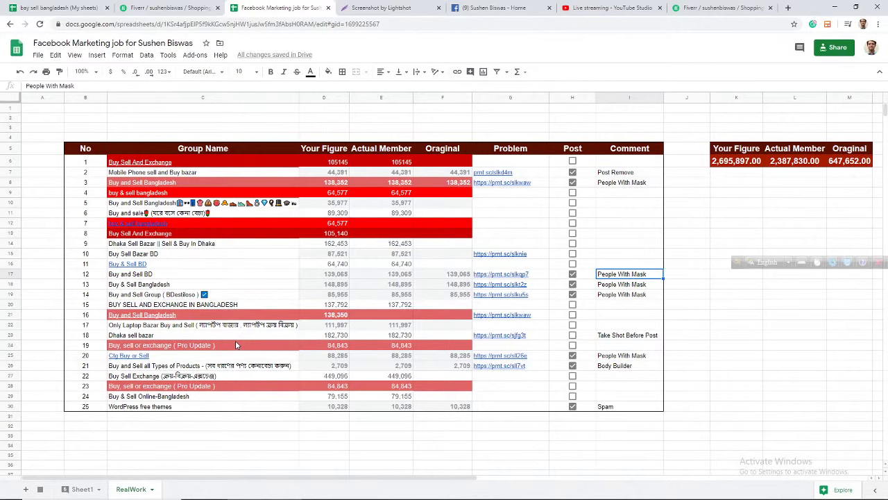
- Open the live post for the WordPress free themes group from its Live Link in row 67 of Sheet1
left_click(156, 409)
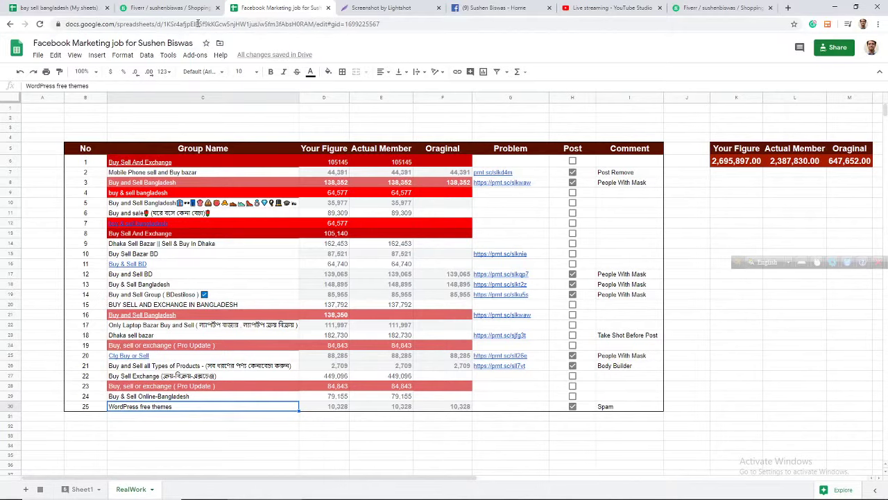
left_click(77, 490)
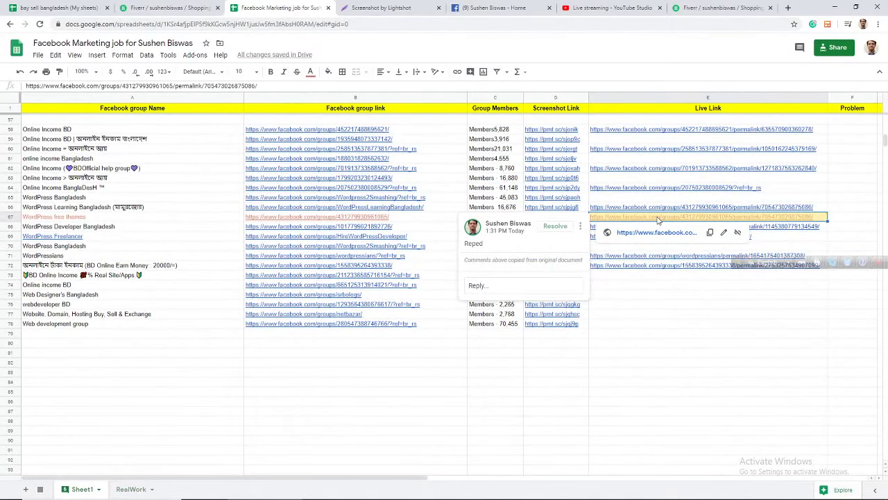
left_click(656, 233)
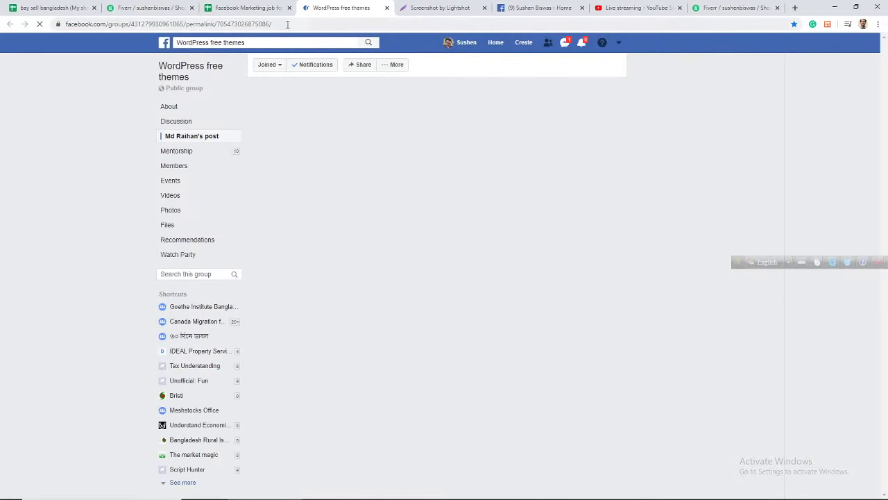
left_click(292, 23)
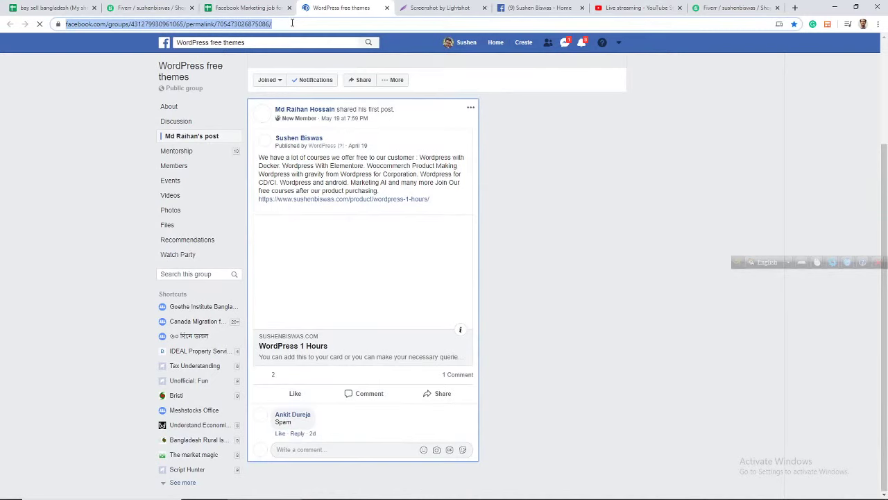
- Open the WordPress free themes group's main page, strip "?ref=group_header" from its address and copy the address
left_click(202, 72)
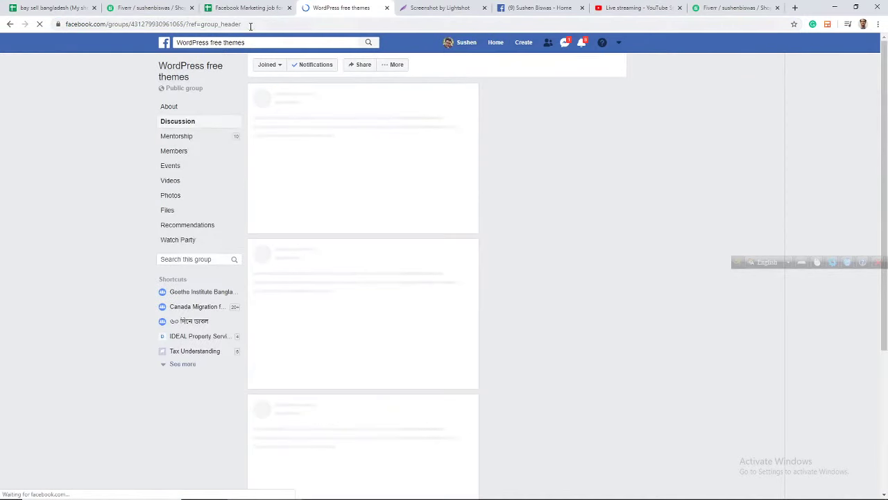
left_click_drag(185, 25, 257, 29)
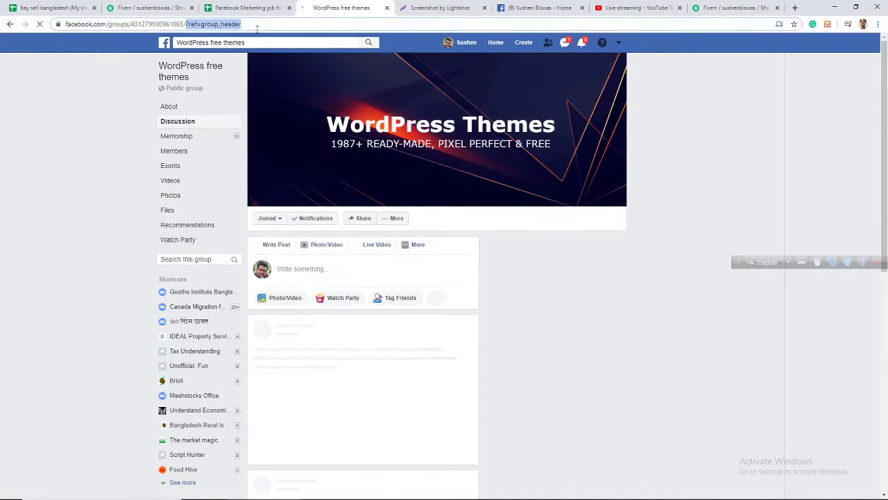
key("BackSpace")
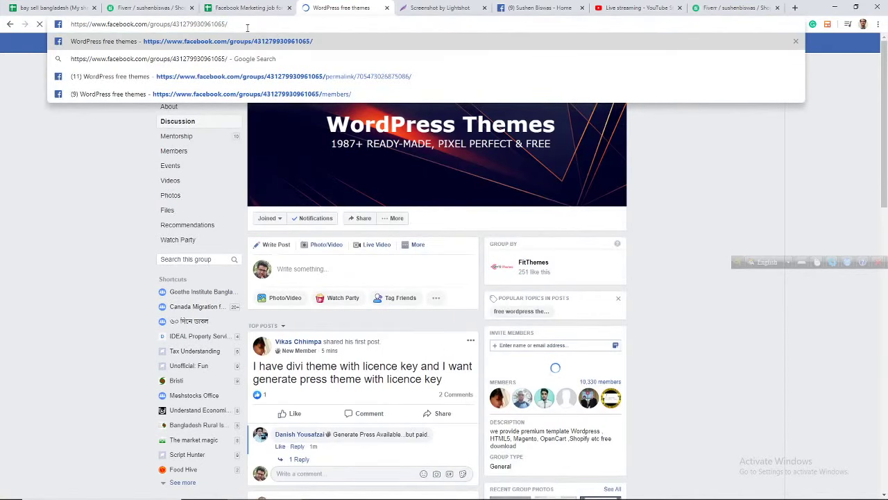
key("ctrl+a")
key("ctrl+c")
left_click(248, 8)
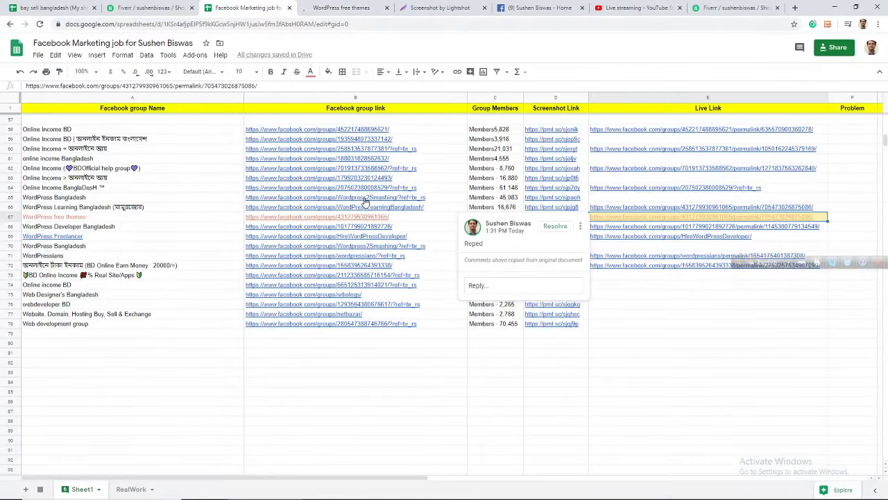
- Link the WordPress free themes name in C30 of RealWork to the copied group address
left_click(139, 490)
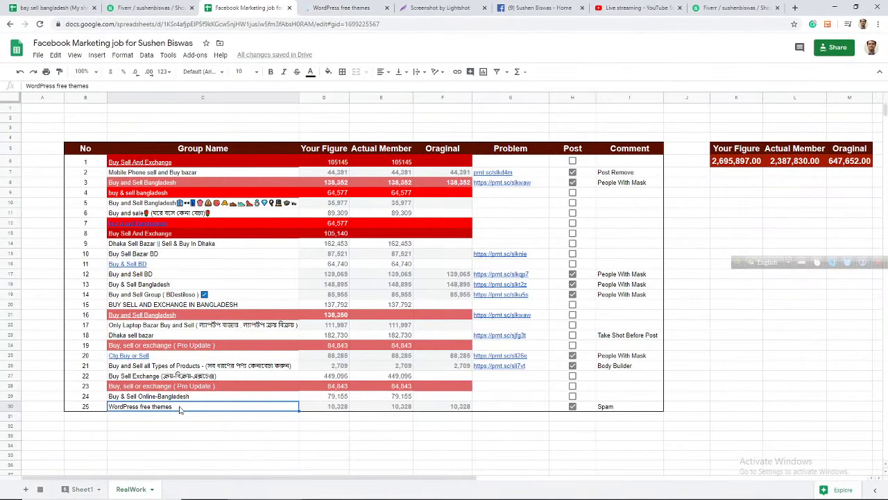
left_click(455, 71)
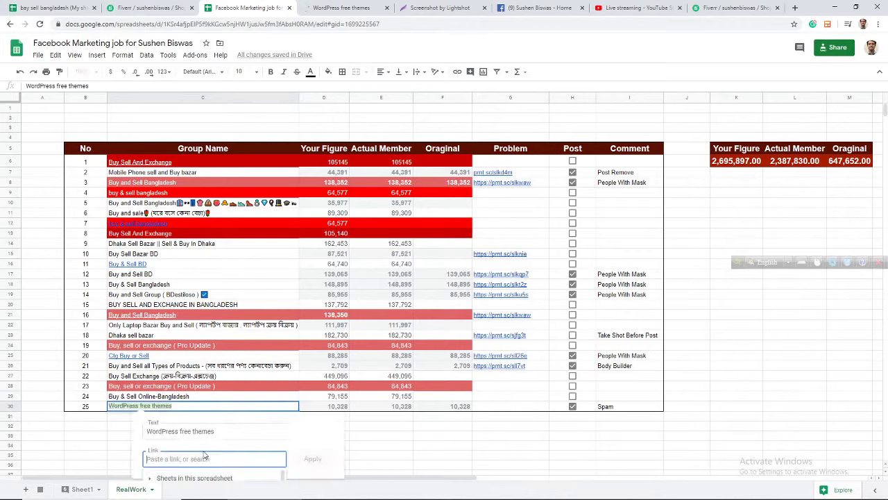
key("ctrl+v")
left_click(313, 461)
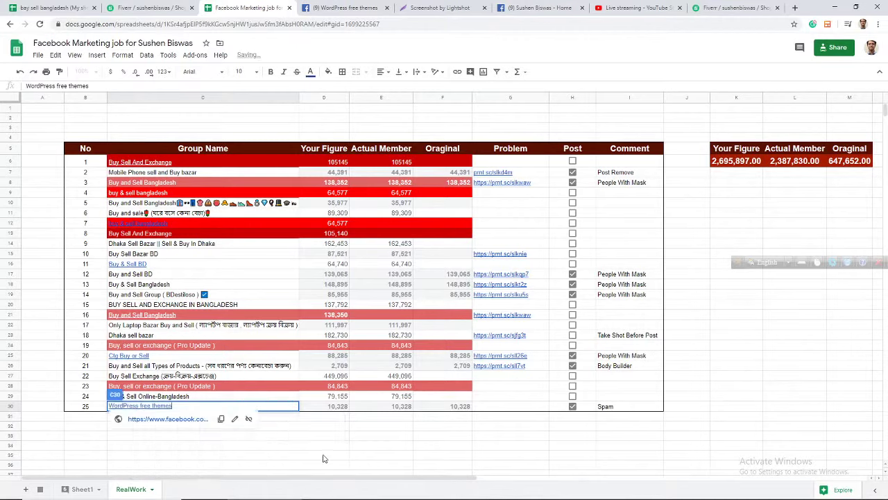
left_click(339, 446)
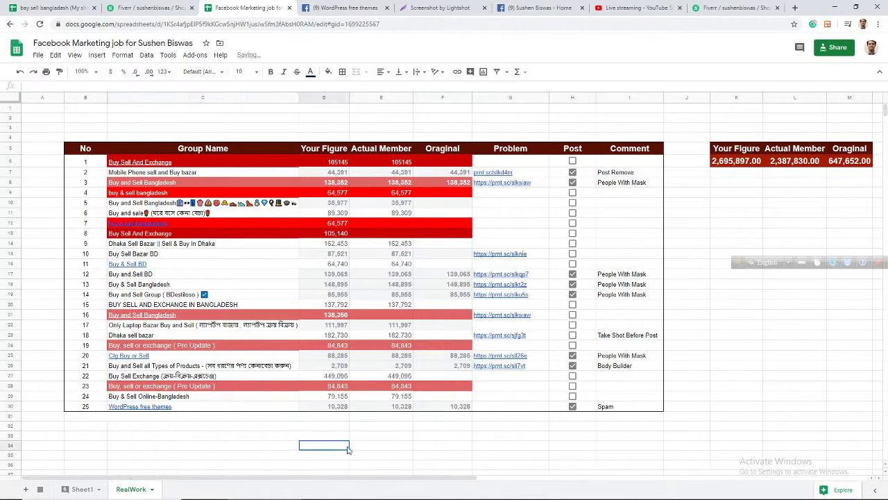
- Test the WordPress free themes link in C30 and close both group pages
left_click(469, 409)
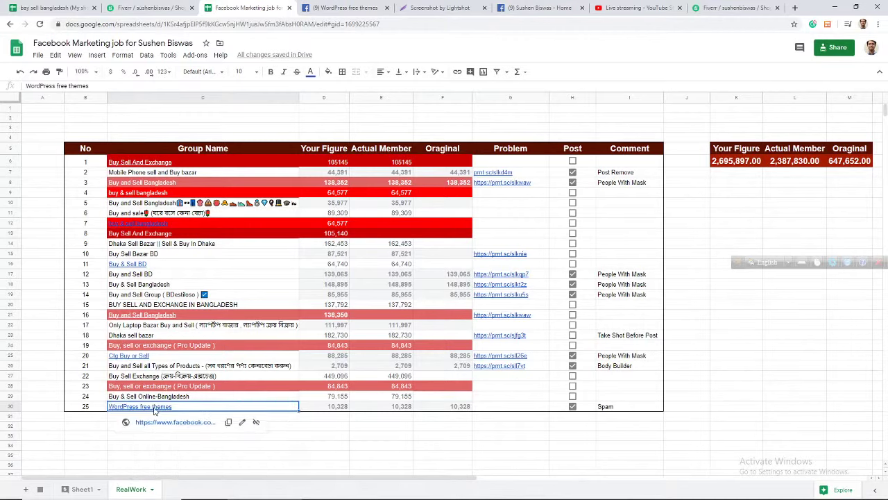
left_click(157, 408)
left_click(174, 423)
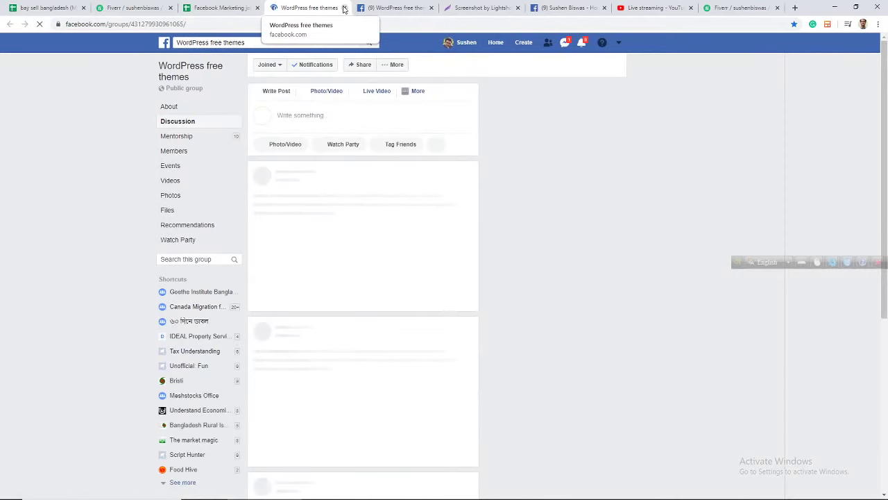
left_click(344, 8)
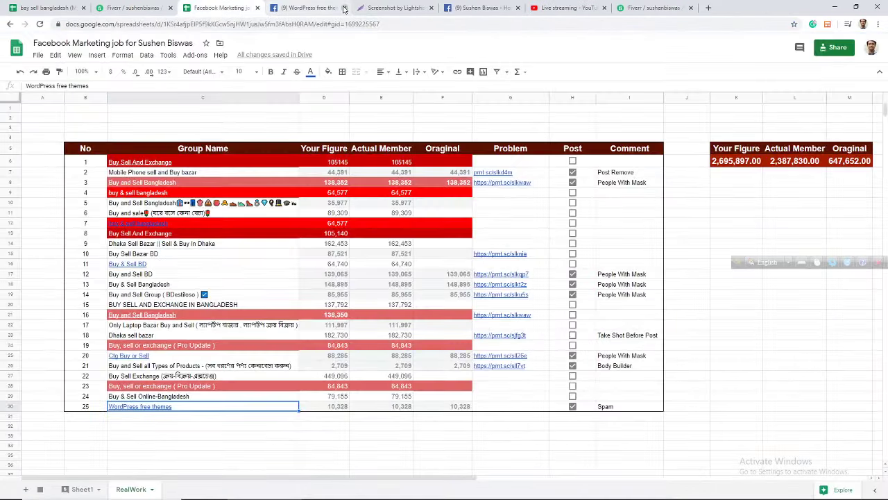
left_click(345, 8)
- Check the followers and weekly post reach on the client's Creative Director Facebook page, and return to RealWork
left_click(399, 8)
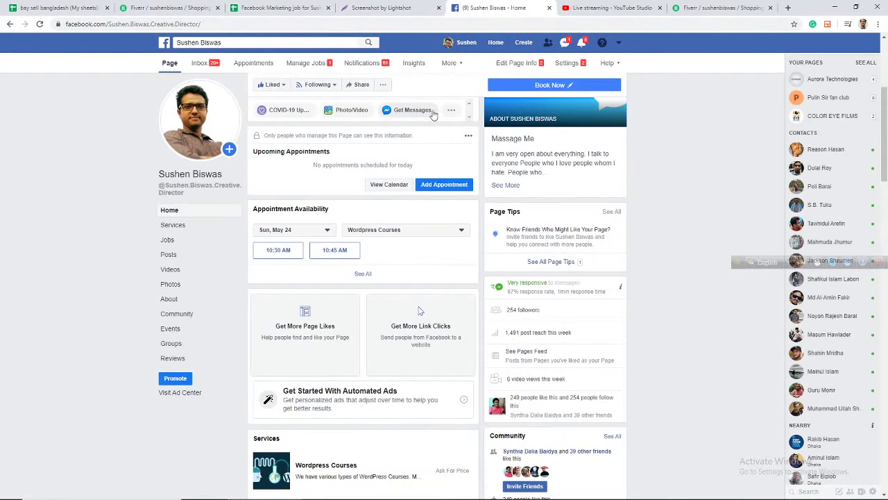
left_click(272, 7)
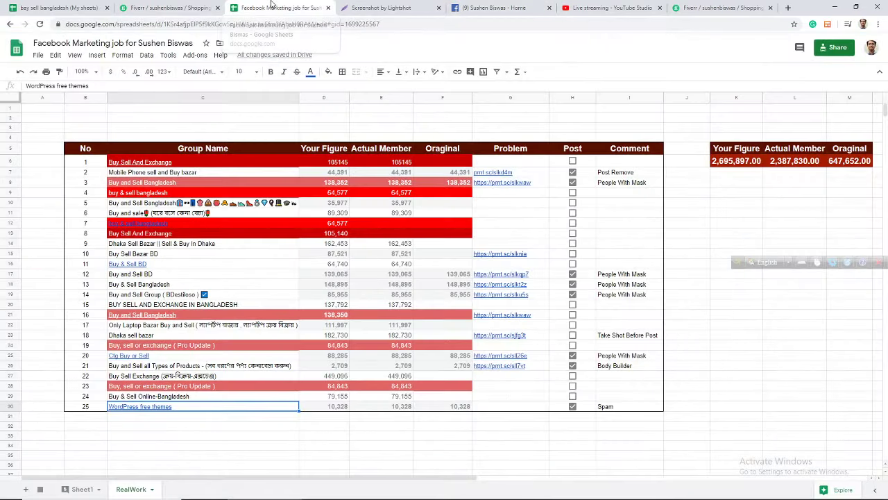
left_click(573, 437)
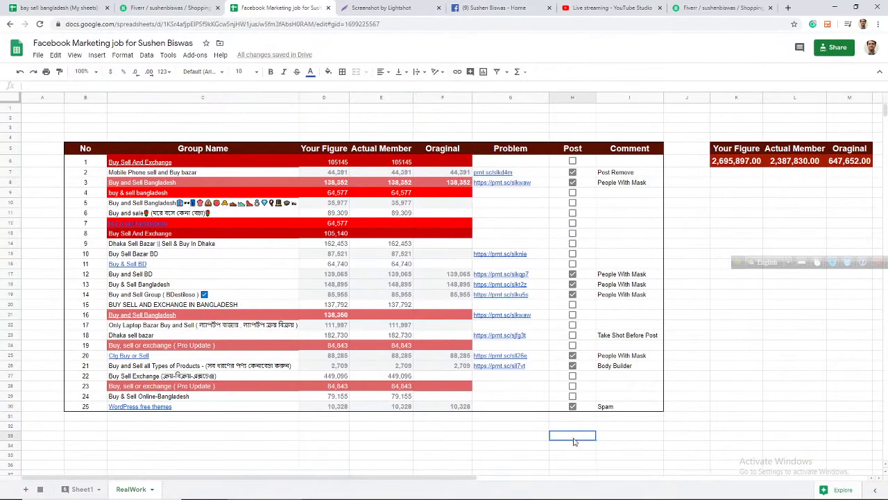
- Insert a column between Problem and Post, and enter the header "Value" in H5
left_click(517, 98)
right_click(518, 97)
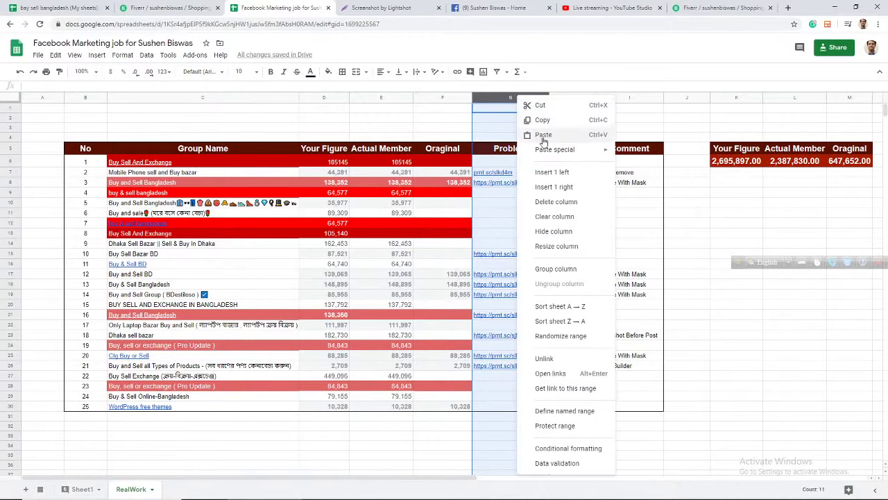
left_click(576, 187)
double_click(581, 148)
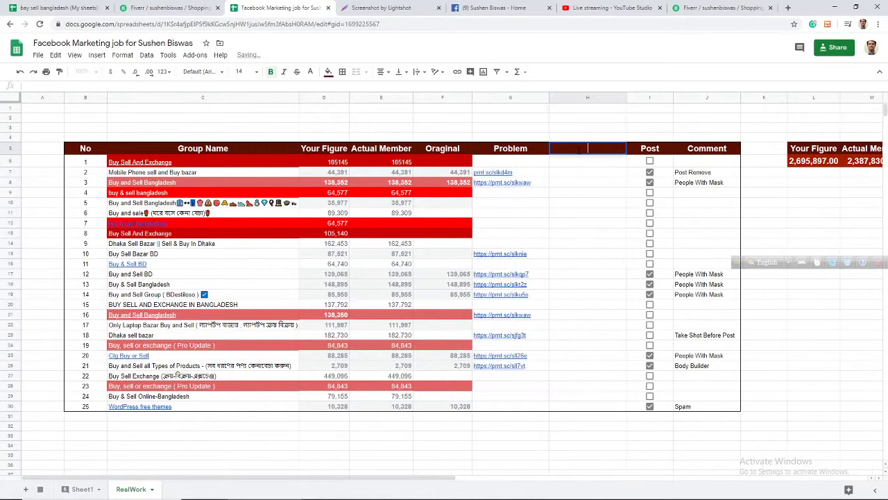
type("Va")
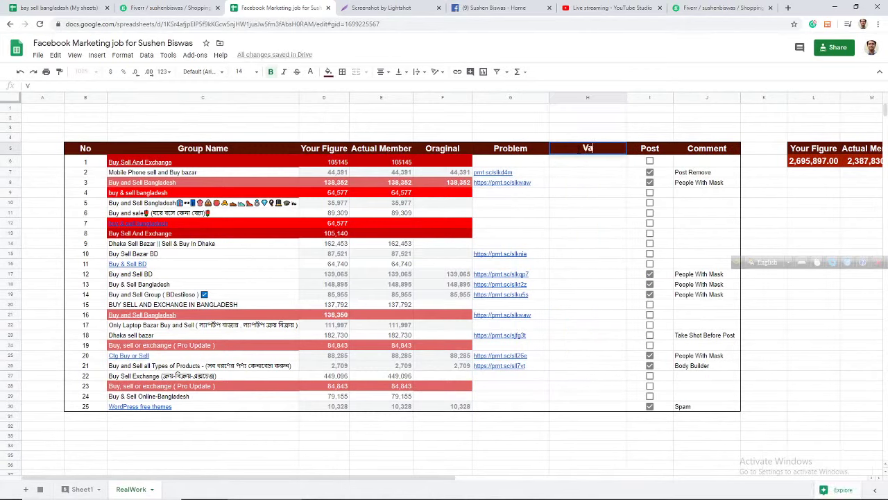
type("lue")
- Enter 0 in the Value cells H7 and H8, and fill the 0 from H8 down to H16
left_click(591, 176)
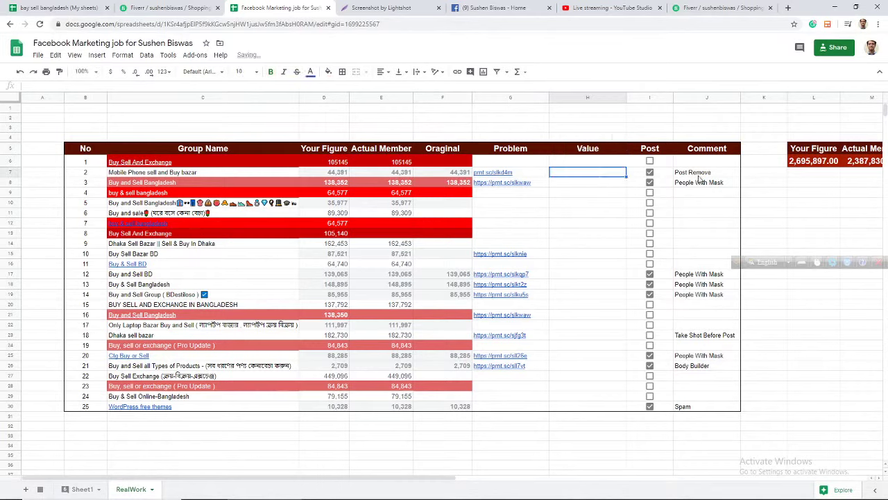
type("0")
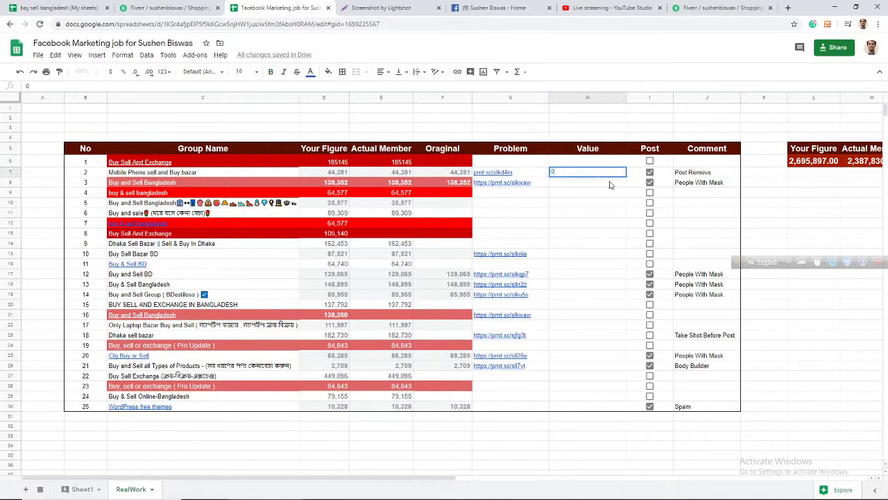
key("Return")
type("0")
key("Return")
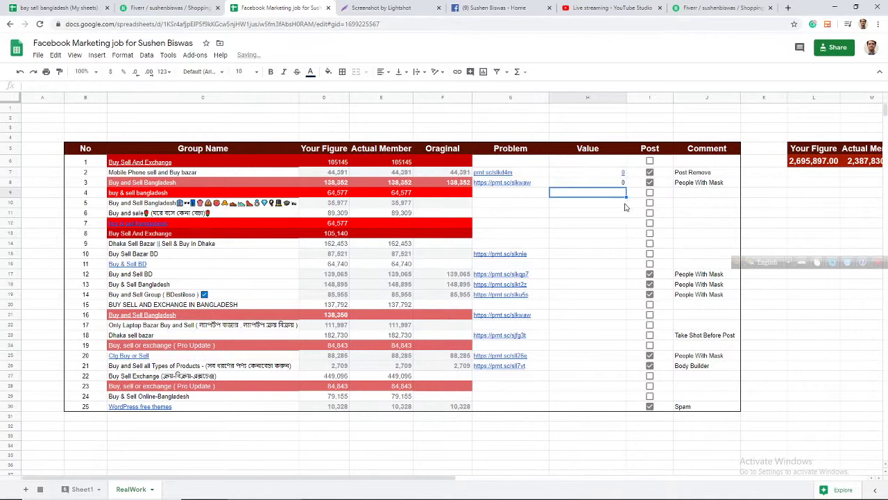
left_click(624, 183)
left_click_drag(627, 188, 625, 265)
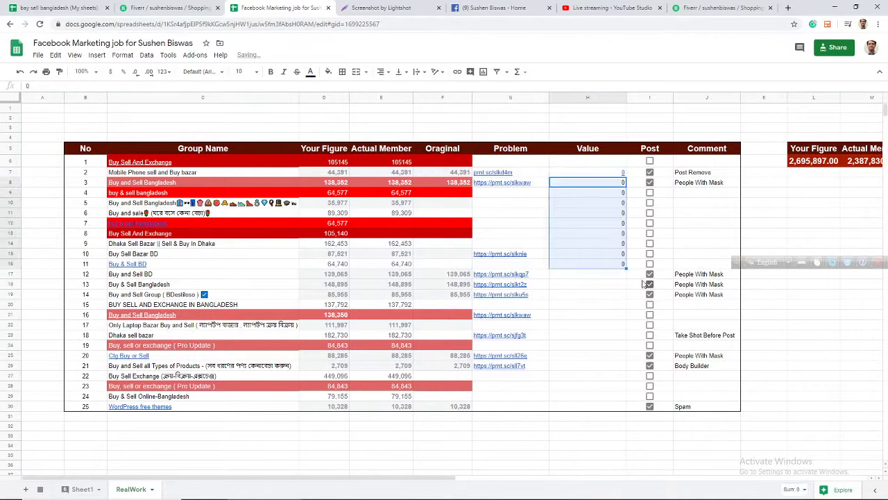
- Enter 0 in the Value cells H17 to H19, and fill the 0 from H19 down to H24
left_click(624, 275)
type("0")
key("Return")
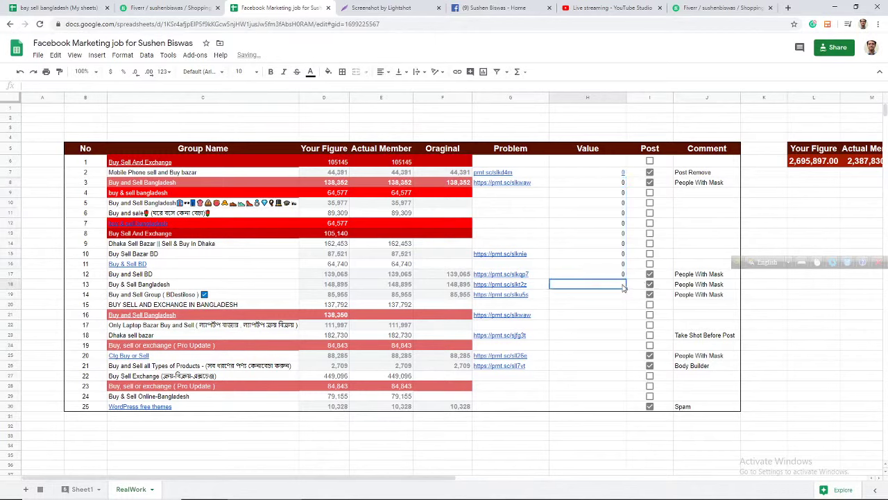
type("0")
key("Return")
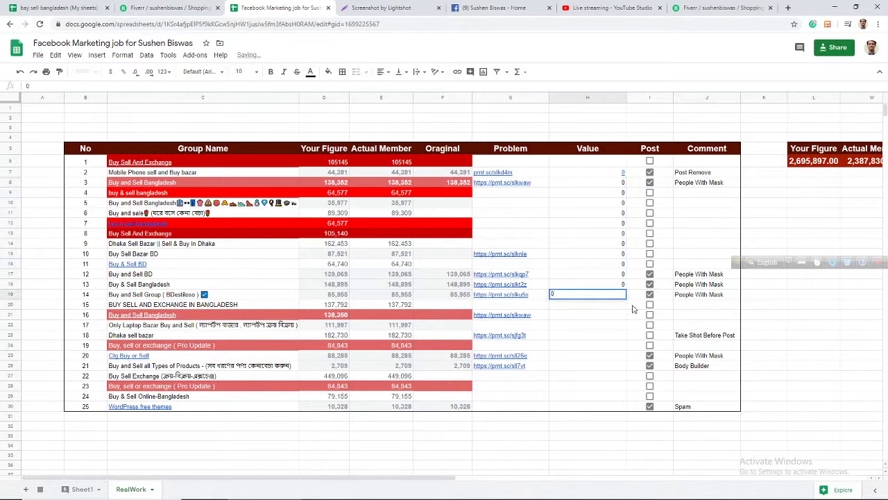
left_click(642, 308)
left_click(620, 308)
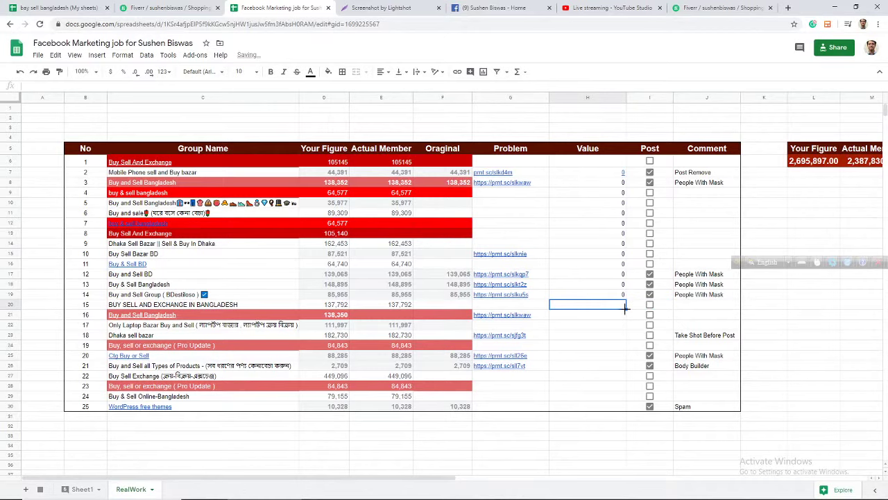
left_click(621, 294)
left_click_drag(624, 299, 625, 347)
- Enter 0 in the Value cells H25 and H26 for Ctg Buy or Sell and the group below it
left_click(615, 356)
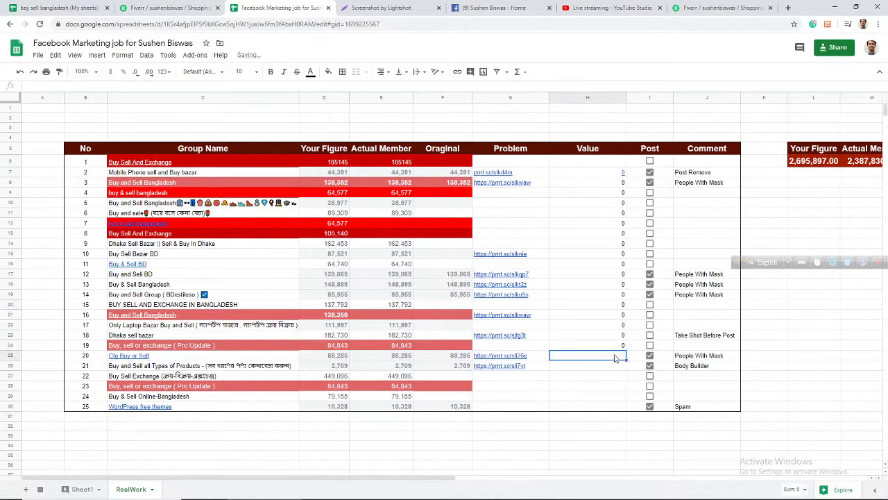
type("0")
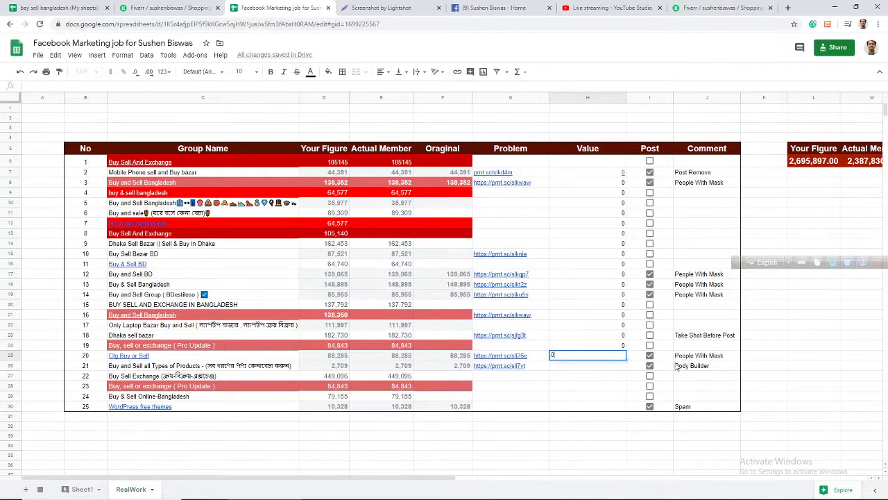
key("Return")
type("0")
left_click(590, 388)
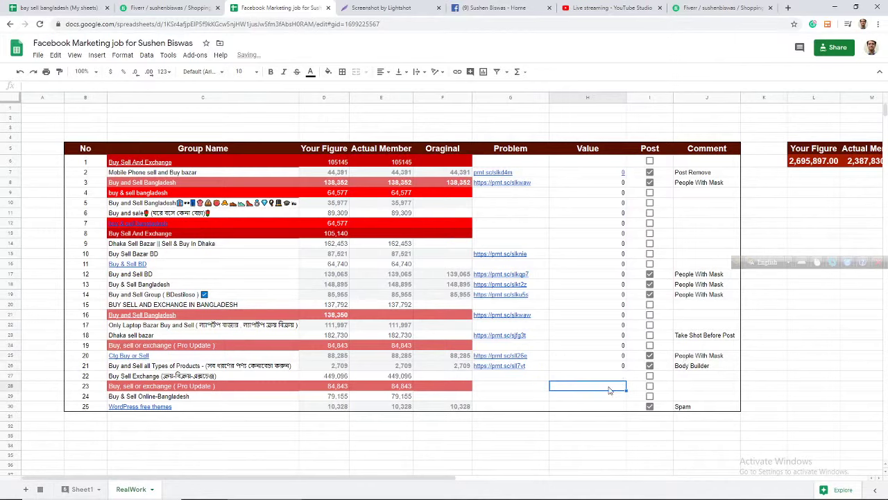
- Fill the 0 in the Value column from H26 down to H29, and extend it to H30
left_click(622, 377)
left_click(624, 367)
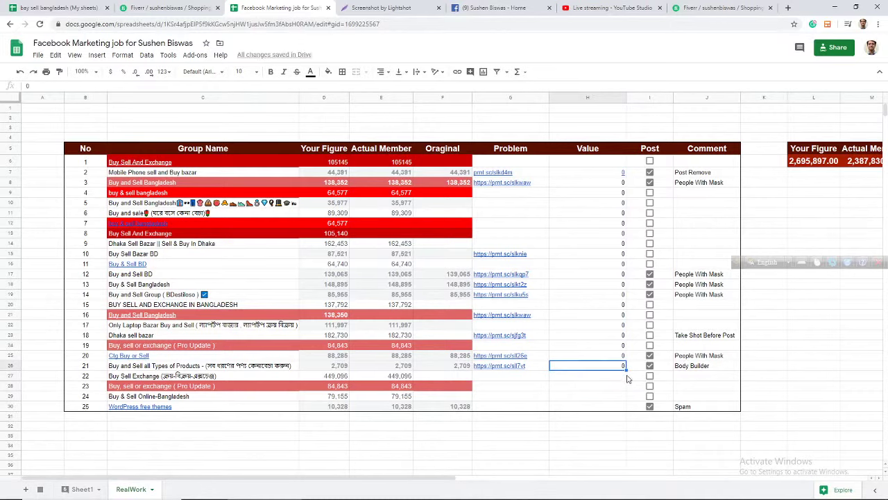
left_click_drag(625, 371, 624, 399)
left_click(684, 410)
left_click(622, 409)
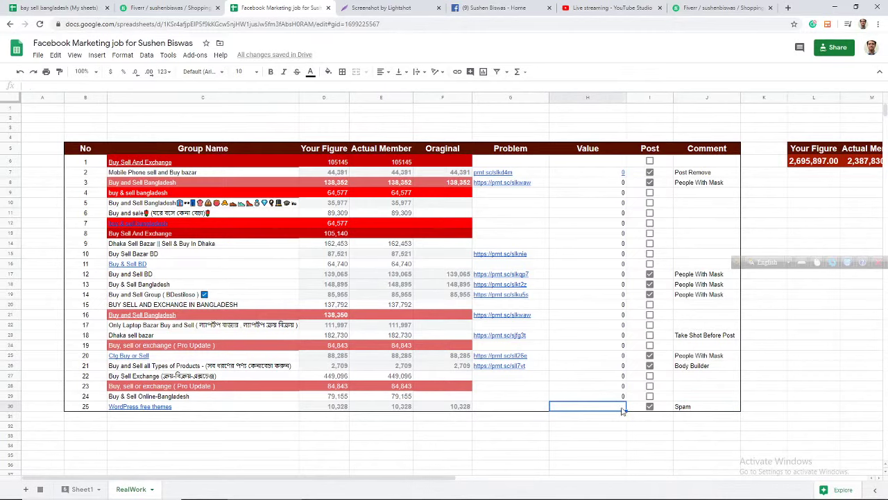
left_click(624, 396)
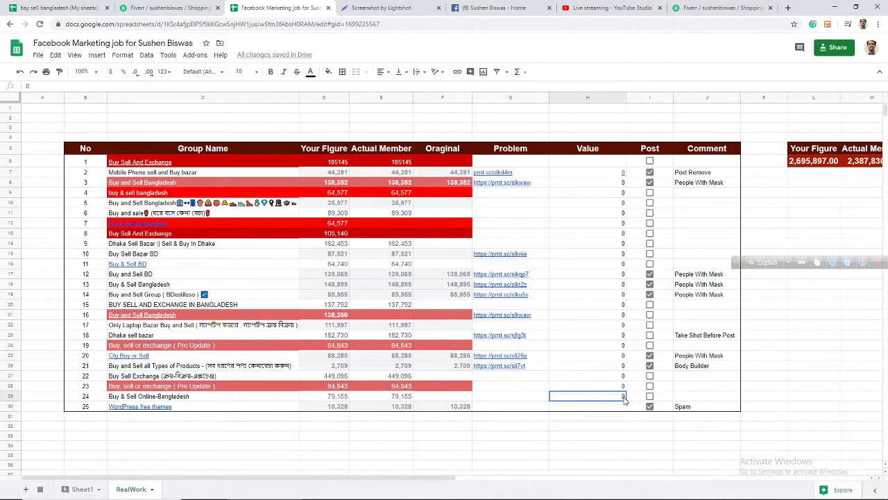
left_click_drag(625, 400, 623, 410)
- Replace the Value in H30 for WordPress free themes with -10000
left_click(615, 409)
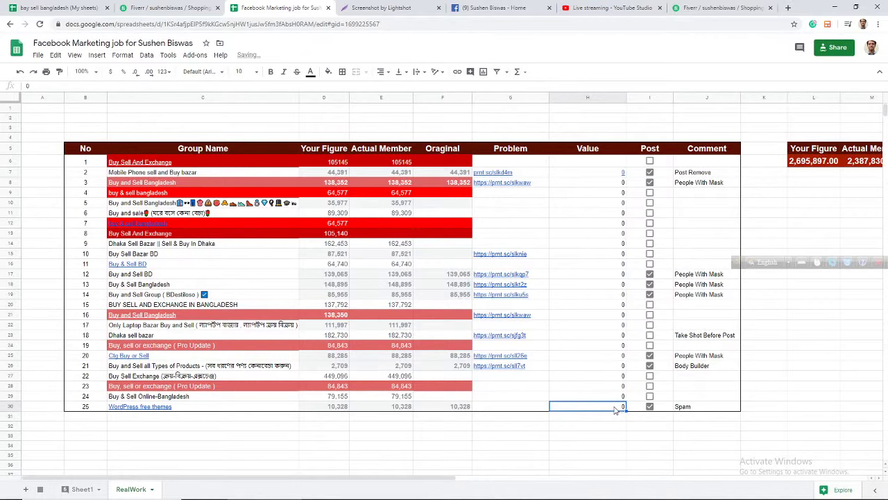
key("Delete")
type("-1000")
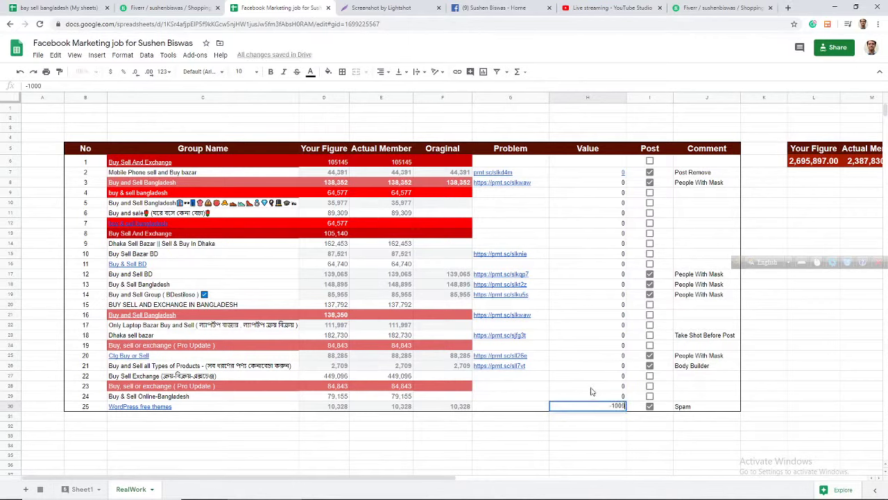
type("0")
- Copy the Oraginal figure from F30 into Value cell H30 and make it negative, giving -10328
left_click(461, 406)
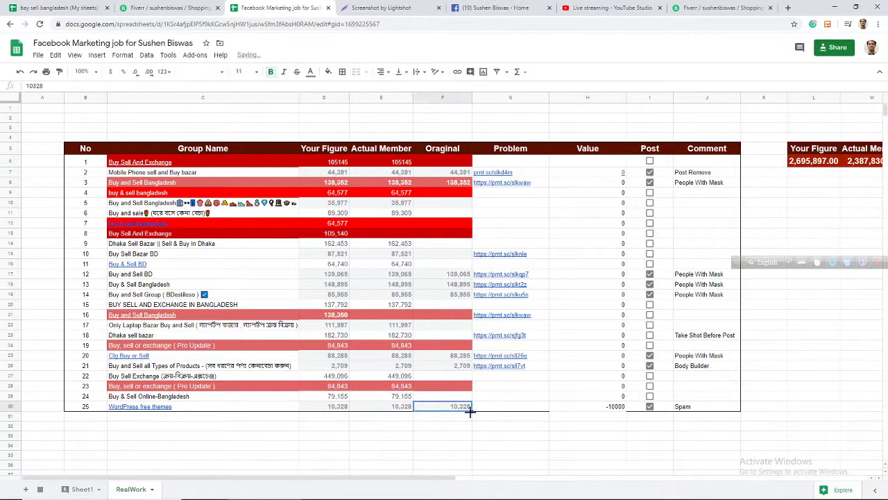
left_click(617, 408)
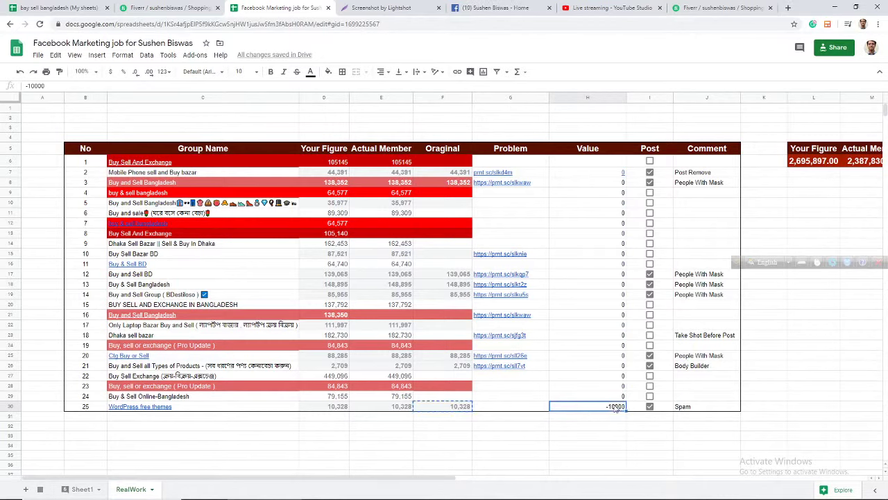
type("10328")
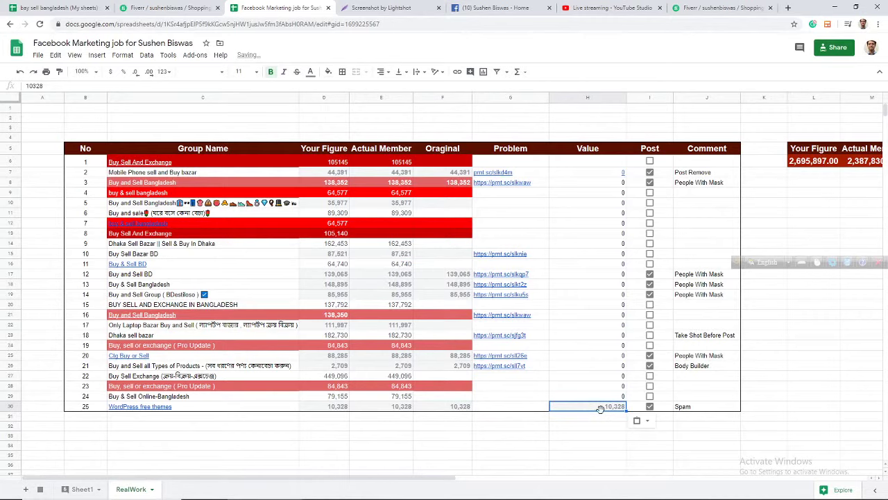
double_click(600, 408)
type("-")
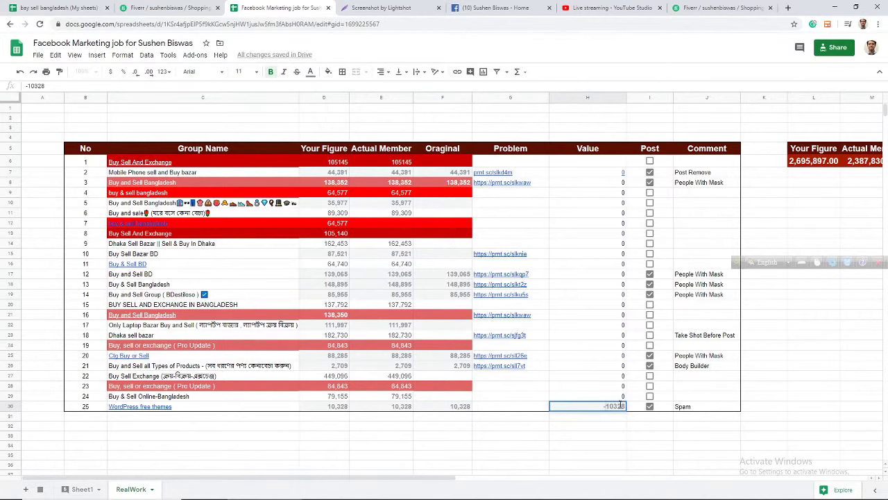
left_click(587, 428)
- Add the header "Value" in O5 of the totals table and copy the formatting of the Oraginal header onto it
left_click_drag(421, 483, 667, 444)
left_click(520, 149)
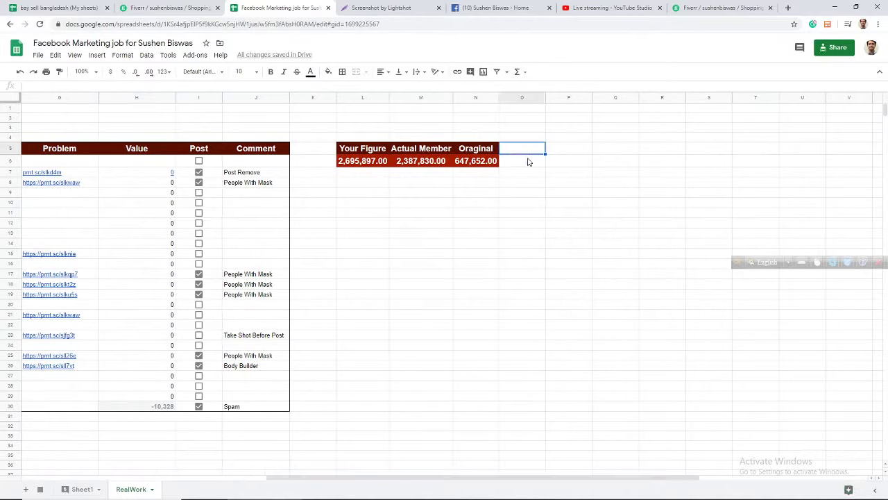
type("Value")
left_click(478, 151)
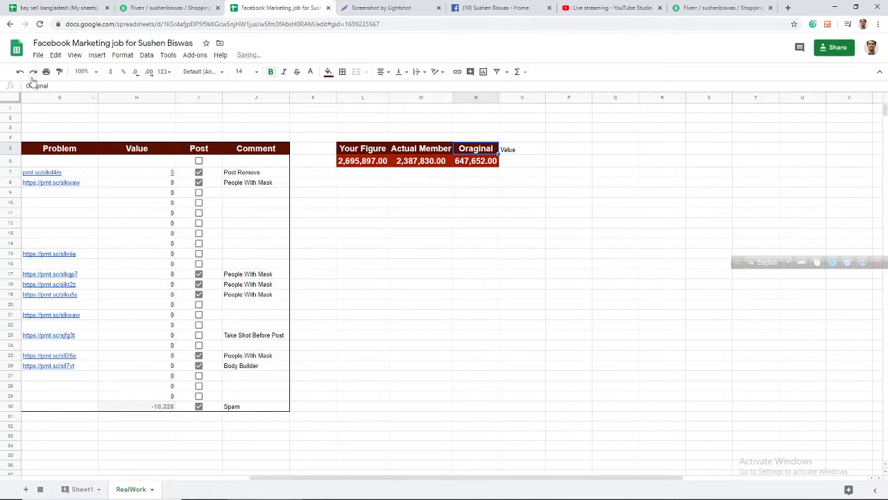
left_click(59, 72)
left_click(522, 148)
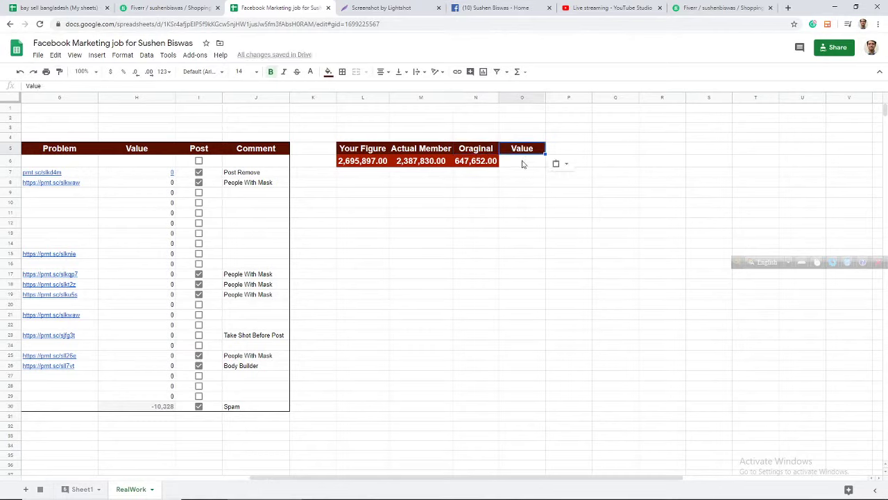
- Insert a SUM function in O6 that totals the Value cells H7:H30
left_click(530, 163)
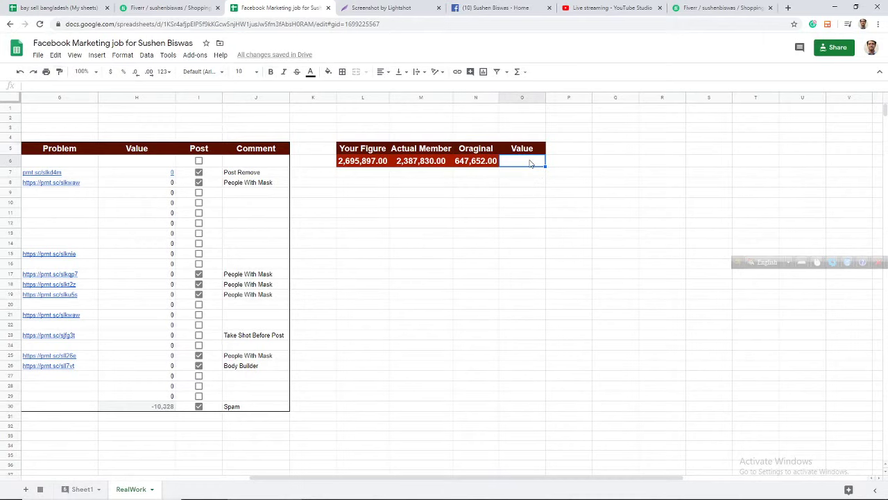
left_click(97, 55)
mouse_move(133, 254)
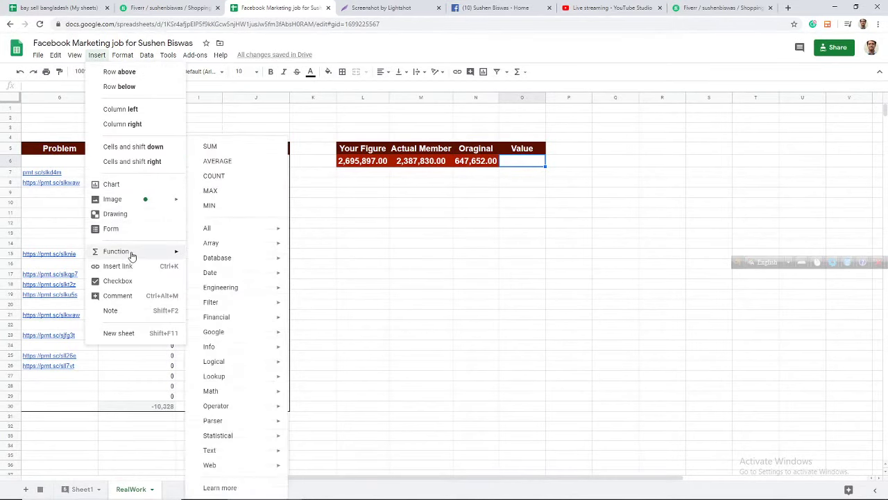
left_click(207, 146)
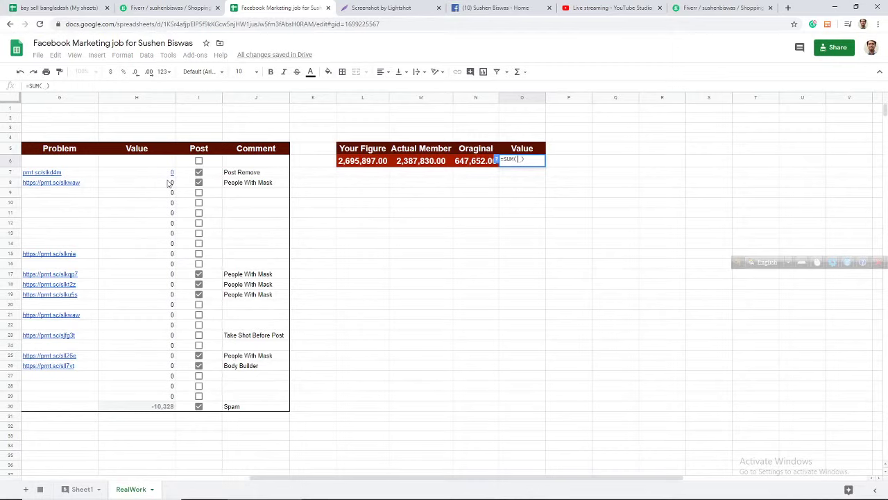
left_click_drag(168, 172, 168, 406)
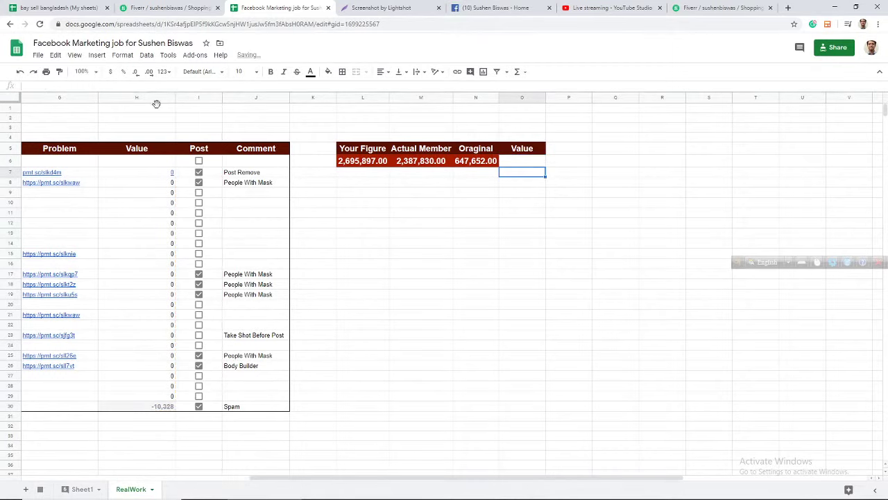
key("Return")
left_click(494, 263)
- Copy the formatting of the Oraginal total in N6 onto the Value total in O6
left_click(478, 164)
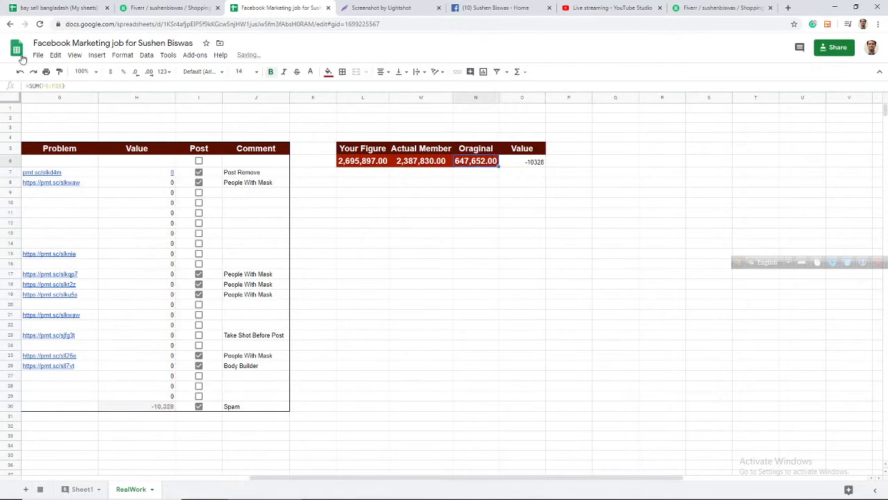
left_click(61, 72)
left_click(521, 161)
left_click(475, 232)
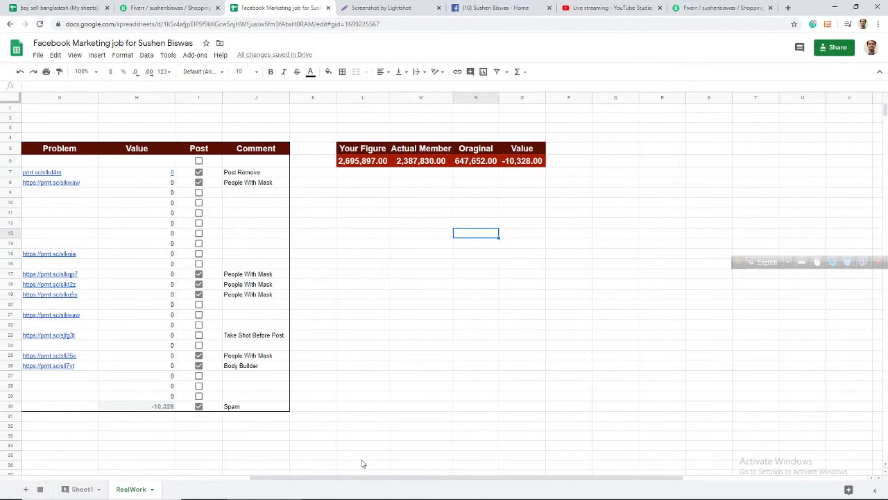
- Review the Value total's formula in O6 and the WordPress free themes row that feeds it
left_click_drag(360, 478, 326, 481)
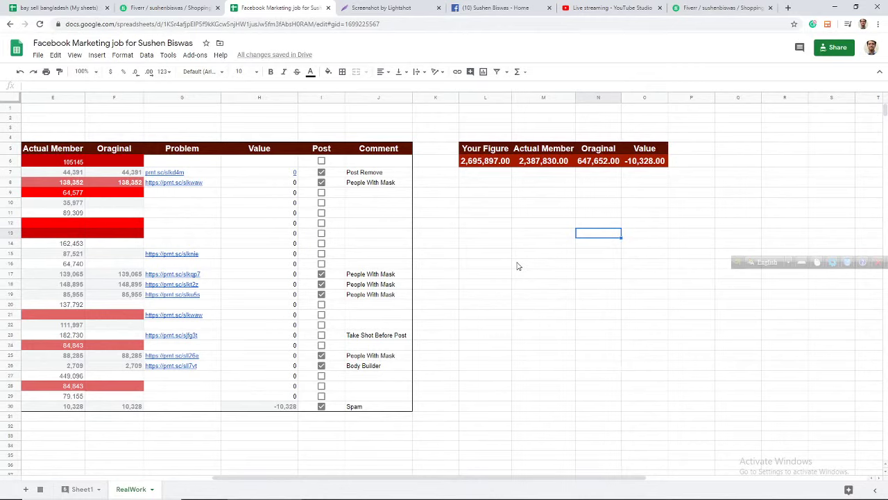
left_click(653, 162)
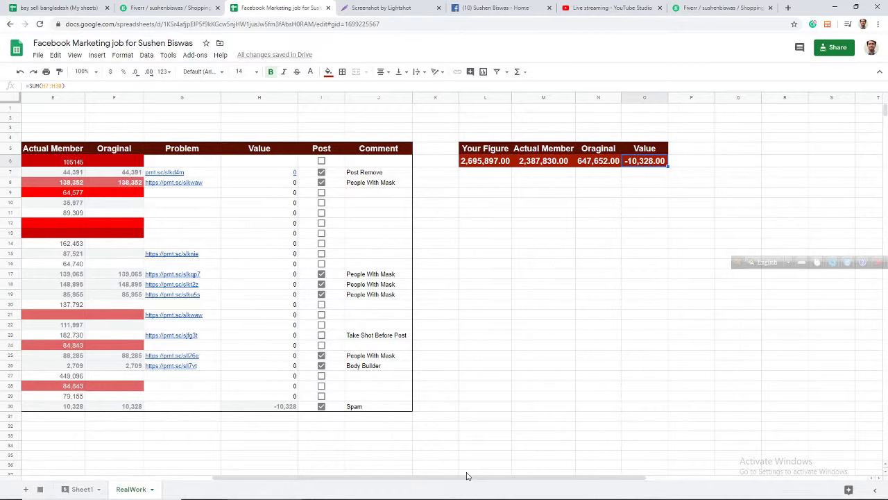
left_click_drag(467, 476, 255, 481)
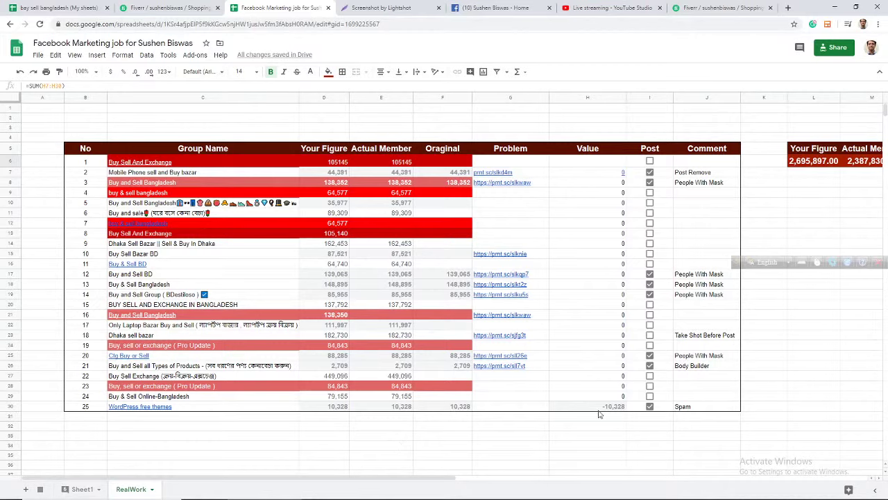
left_click(229, 411)
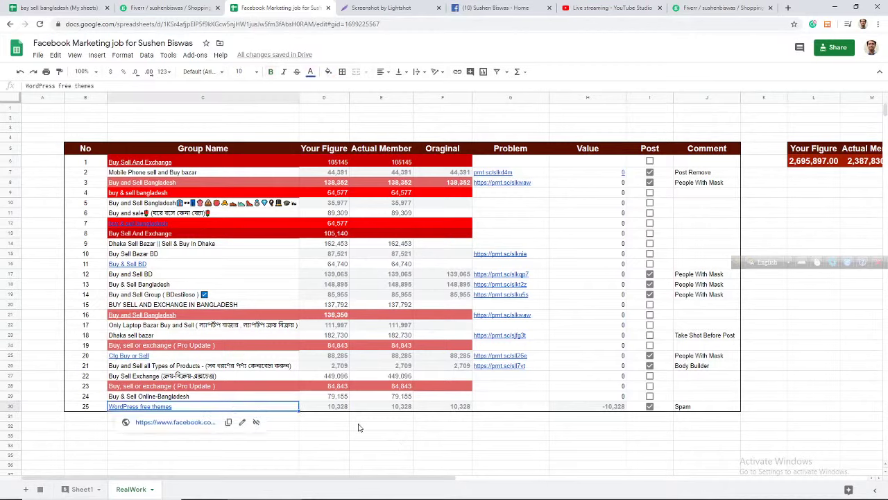
left_click(437, 432)
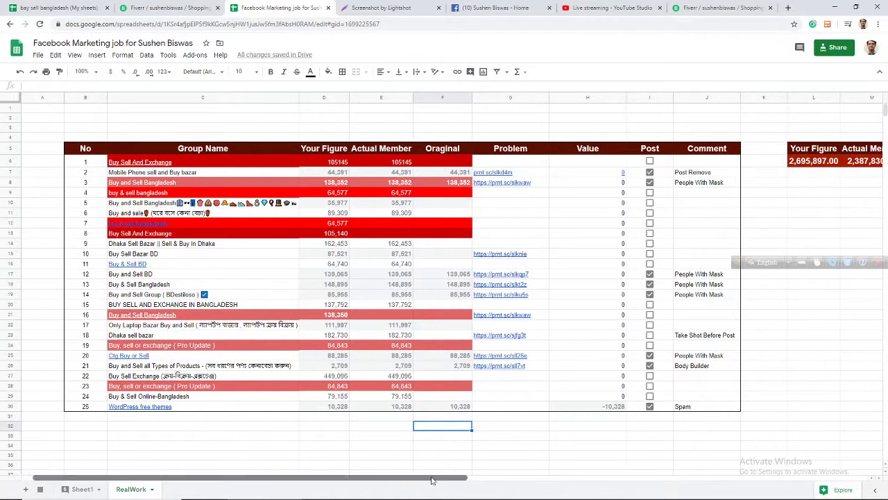
left_click(785, 386)
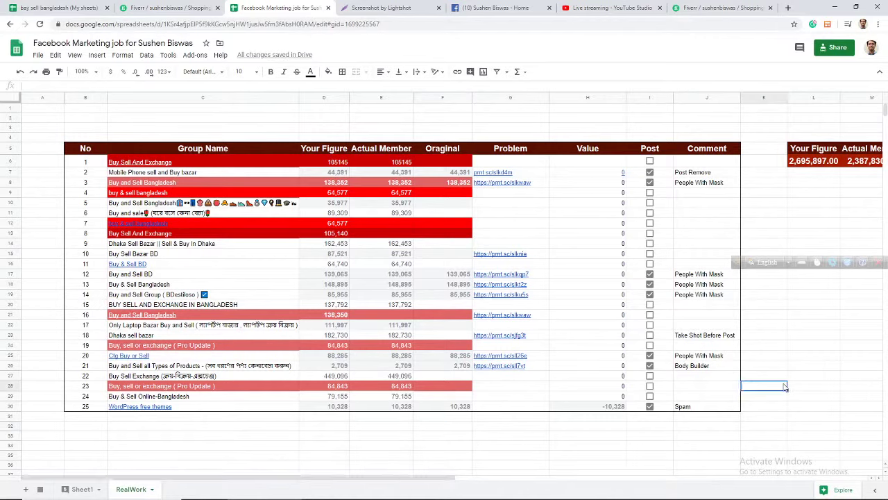
left_click(814, 387)
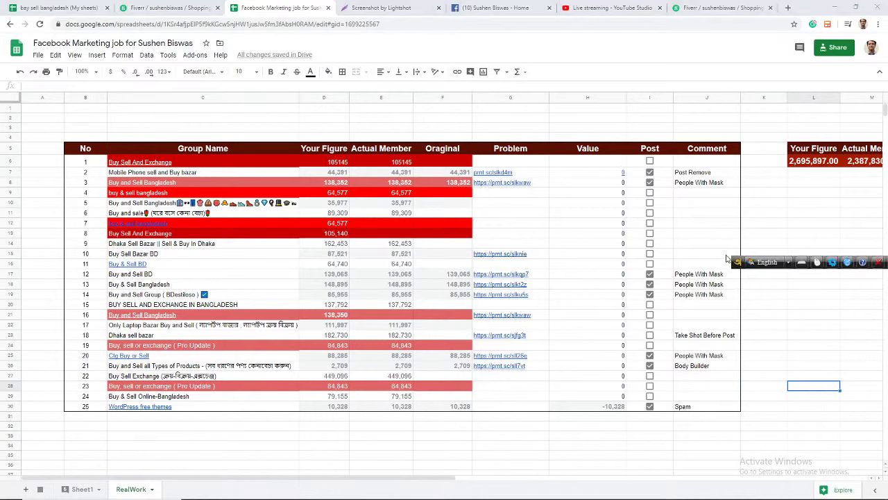
left_click_drag(727, 259, 736, 225)
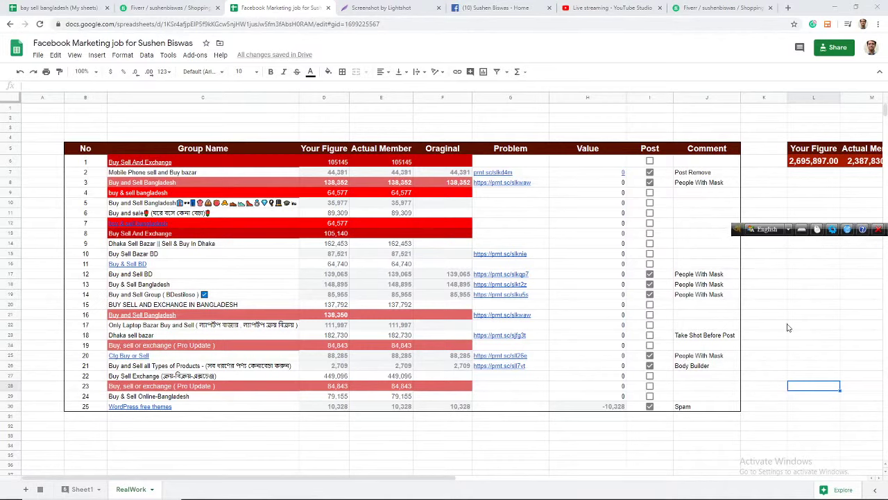